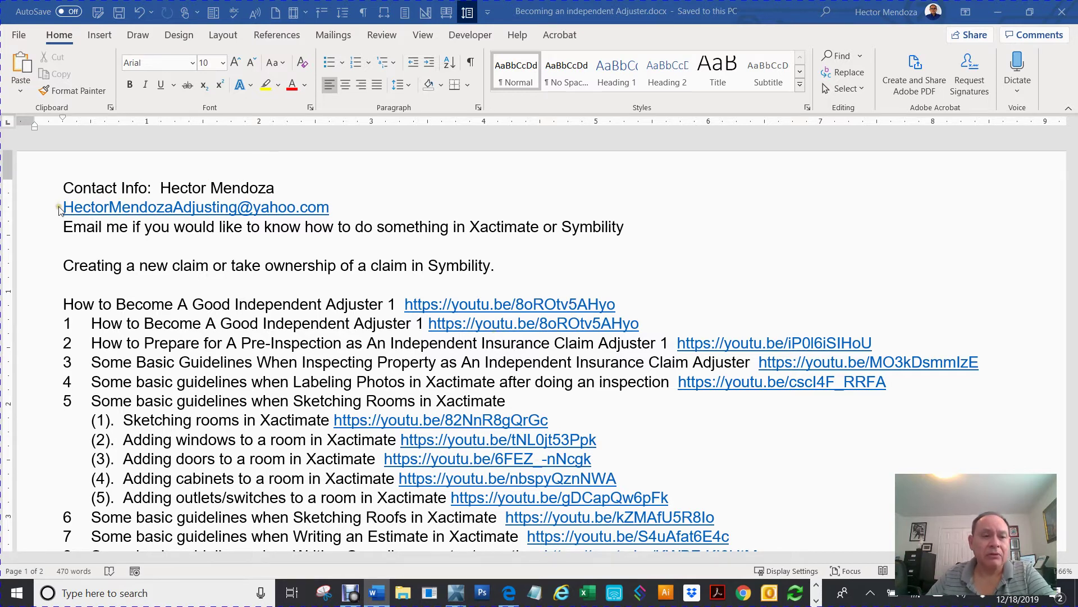
# Select and then deselect the contact e-mail paragraph in the Word document
pyautogui.moveTo(61, 208); pyautogui.dragTo(331, 207)
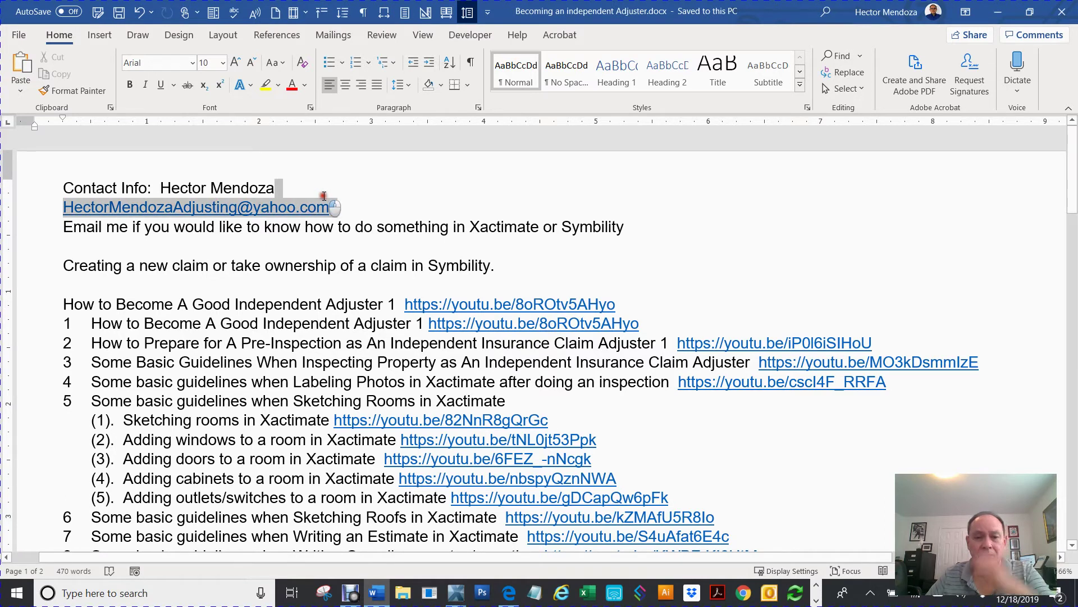
pyautogui.click(333, 208)
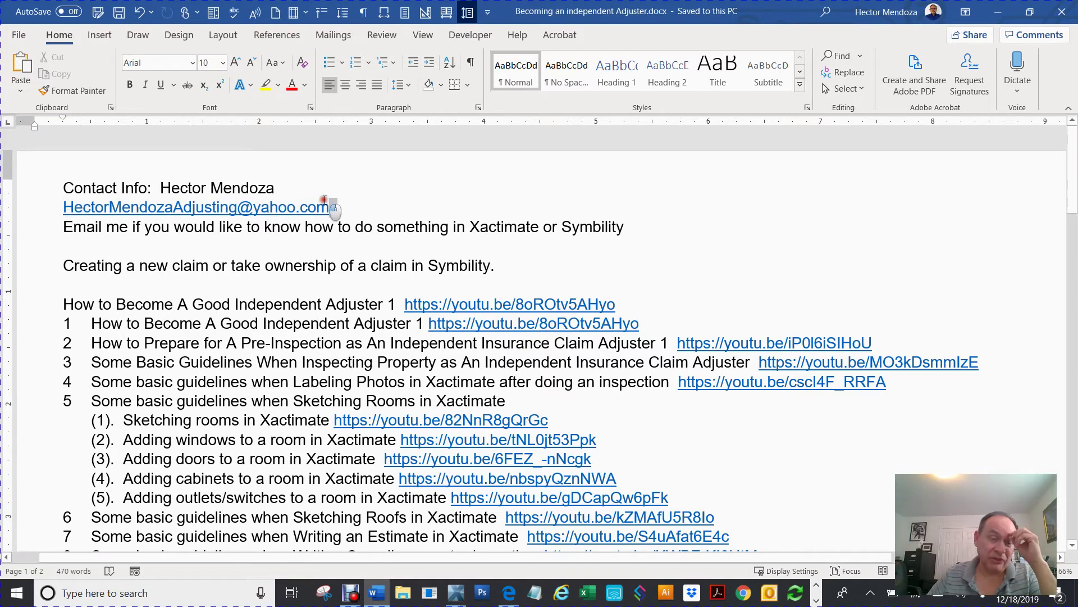
pyautogui.tripleClick(89, 219)
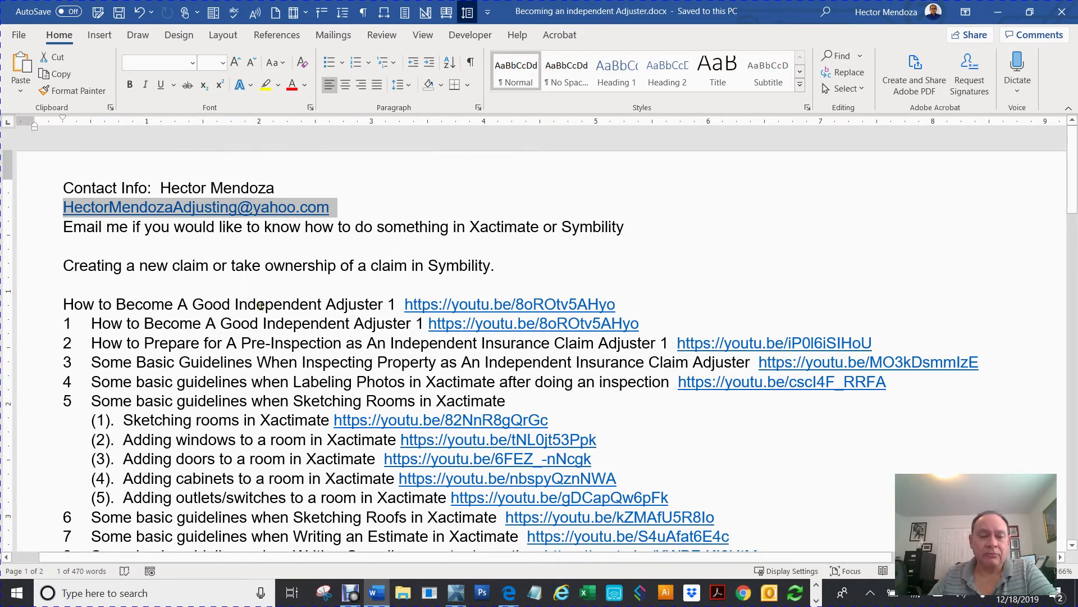
pyautogui.click(694, 239)
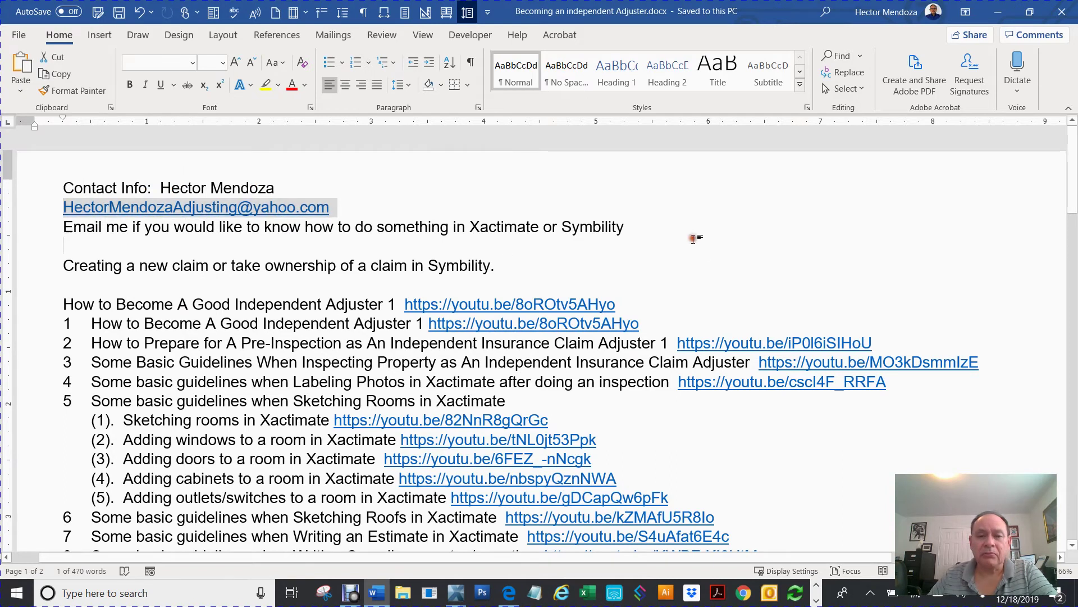
pyautogui.middleClick(712, 253)
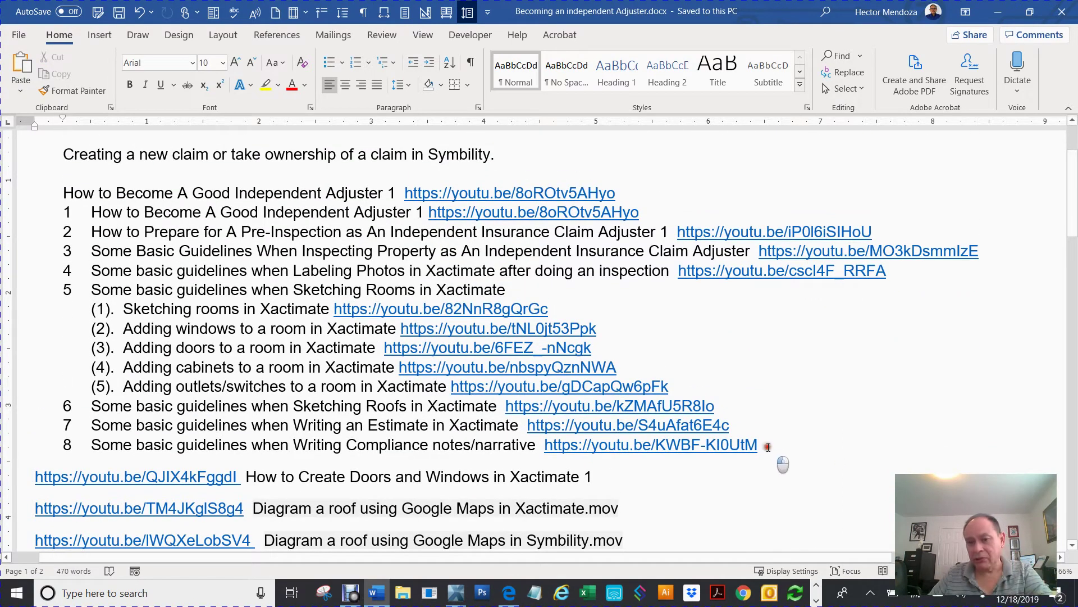
# Select the numbered list of tutorial links, then deselect it
pyautogui.moveTo(778, 457); pyautogui.dragTo(14, 202)
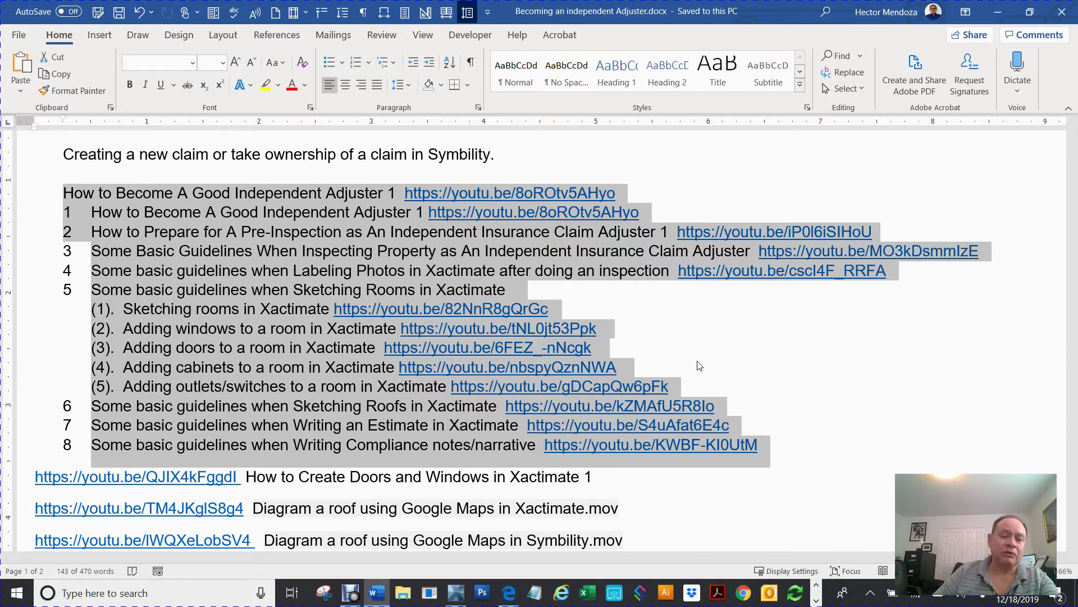
pyautogui.scroll(-3, 487, 403)
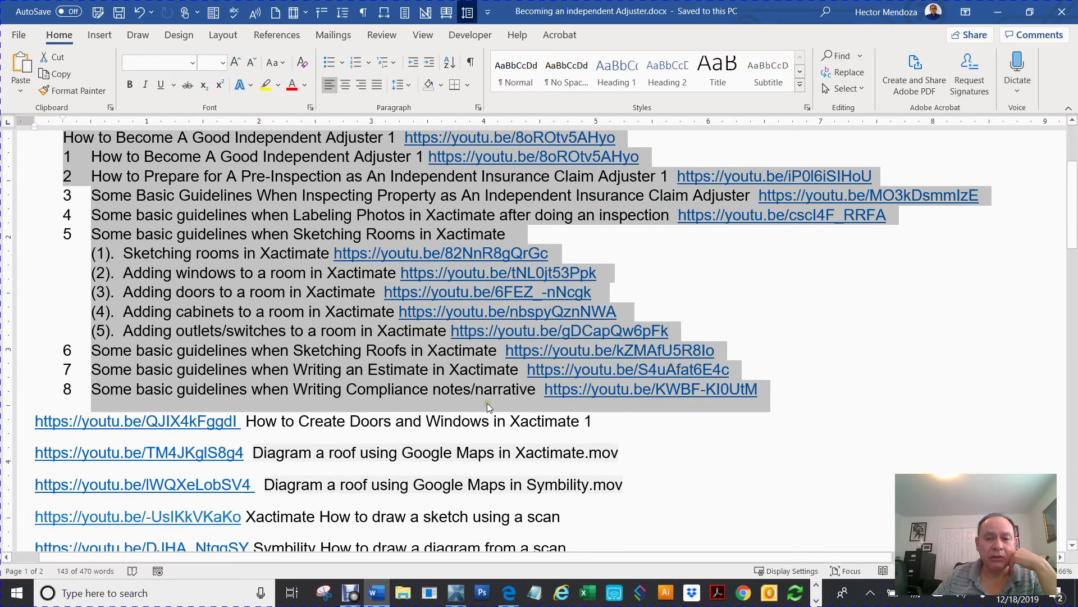
pyautogui.scroll(-1, 487, 402)
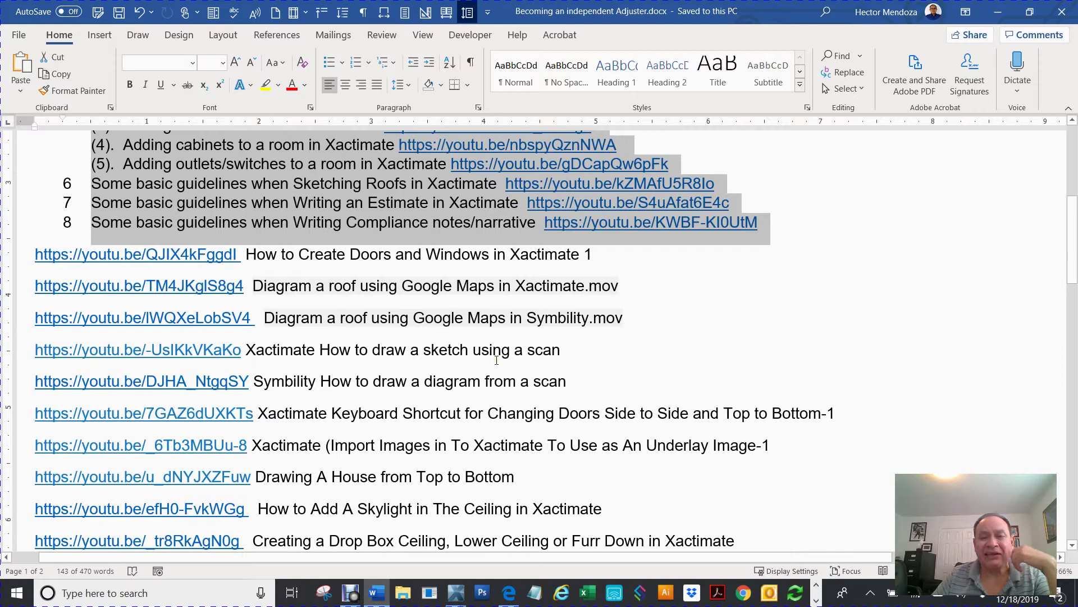
pyautogui.click(499, 209)
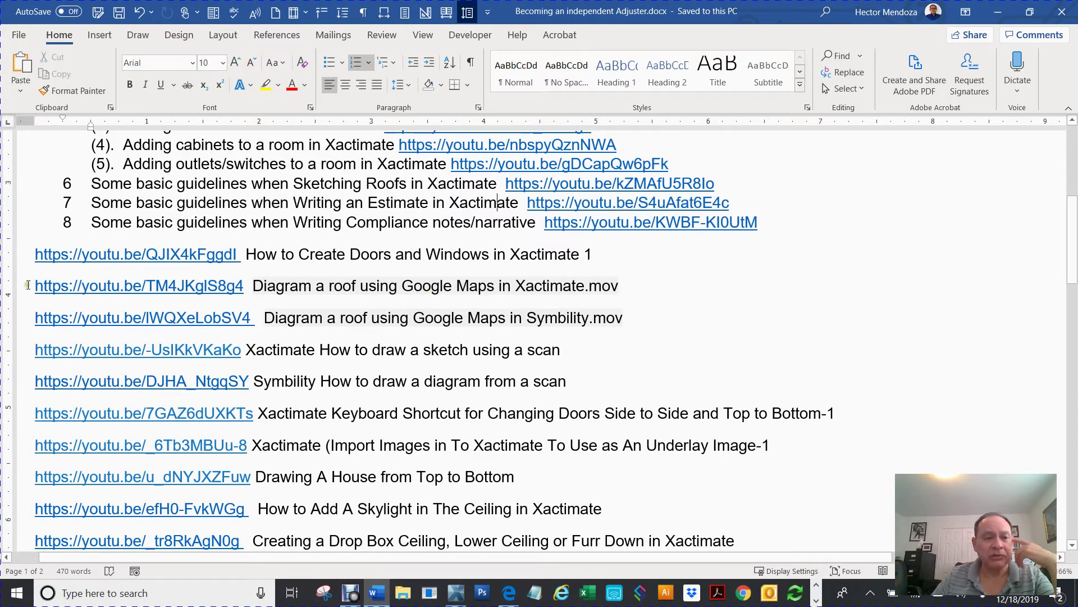
# Select the line about taking ownership of a claim
pyautogui.scroll(-3, 55, 264)
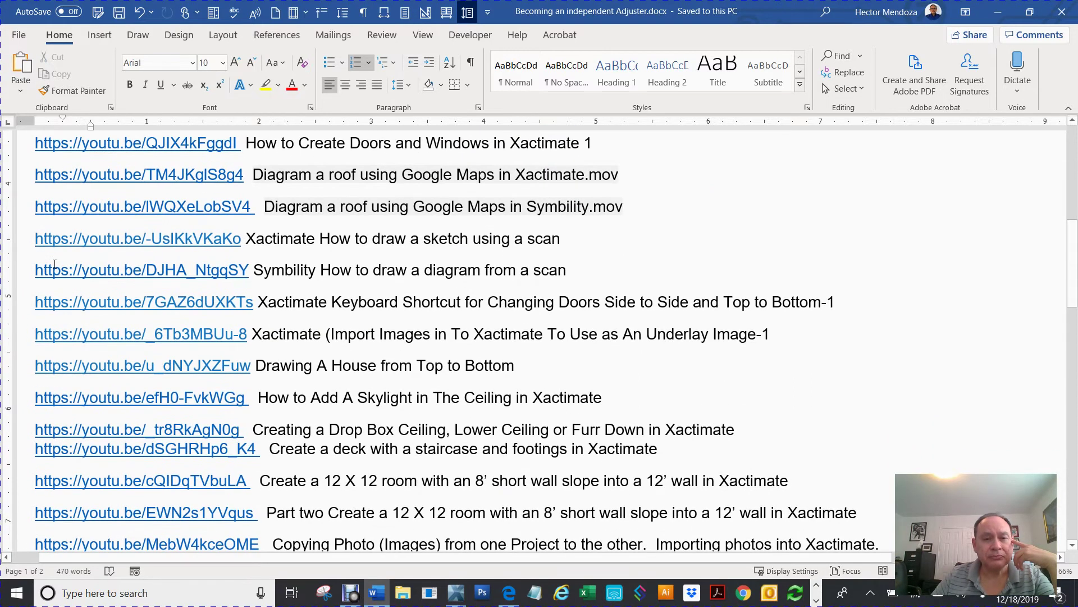
pyautogui.scroll(1, 54, 264)
pyautogui.scroll(-2, 55, 264)
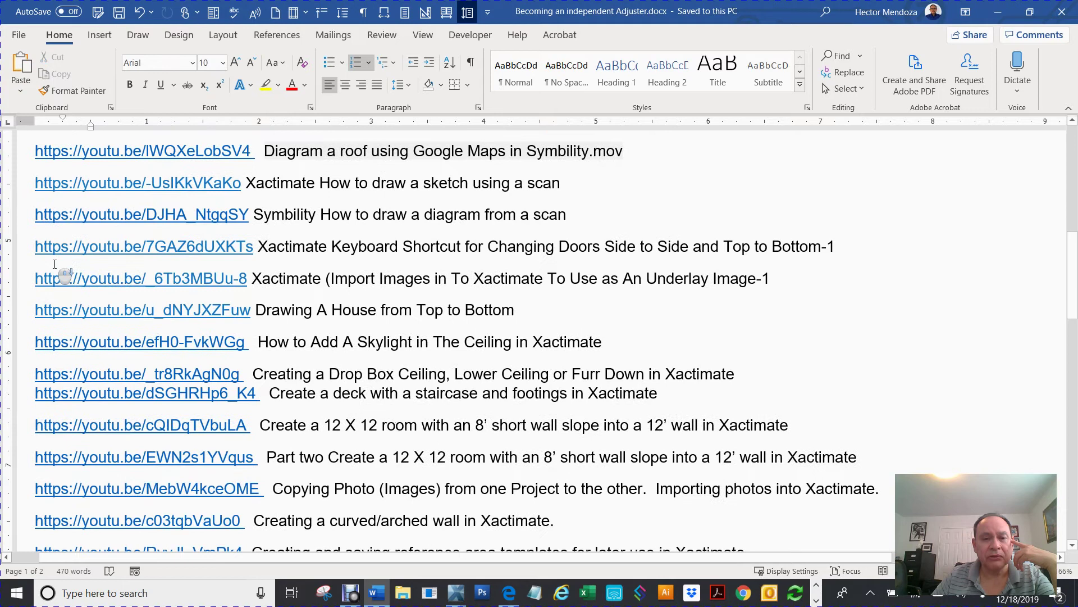
pyautogui.scroll(-2, 55, 264)
pyautogui.scroll(2, 54, 264)
pyautogui.scroll(-1, 55, 264)
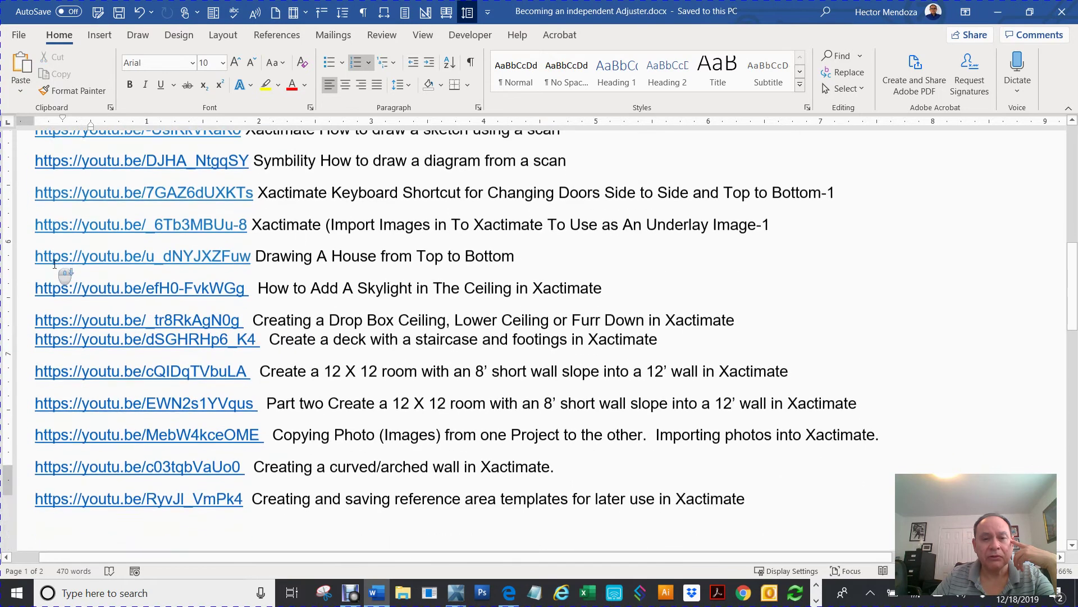
pyautogui.scroll(-10, 55, 264)
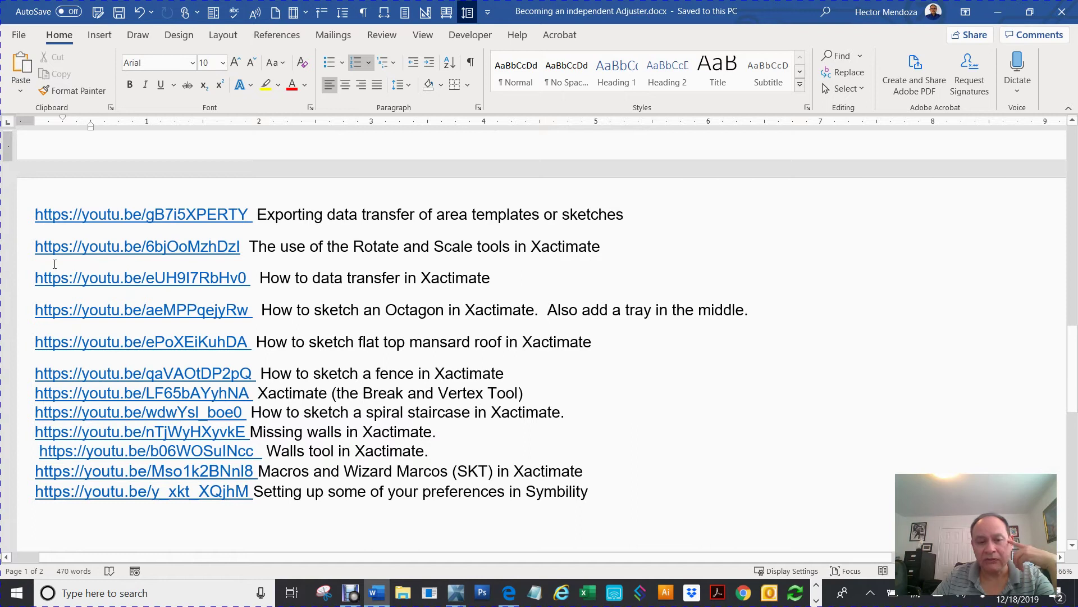
pyautogui.scroll(-10, 55, 264)
pyautogui.scroll(5, 55, 264)
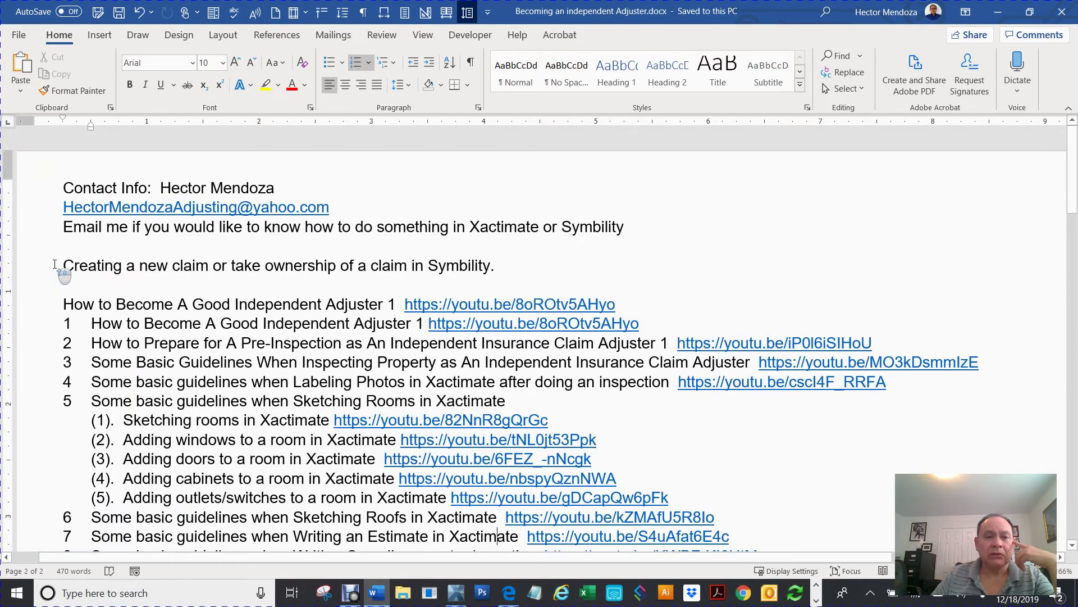
pyautogui.tripleClick(195, 267)
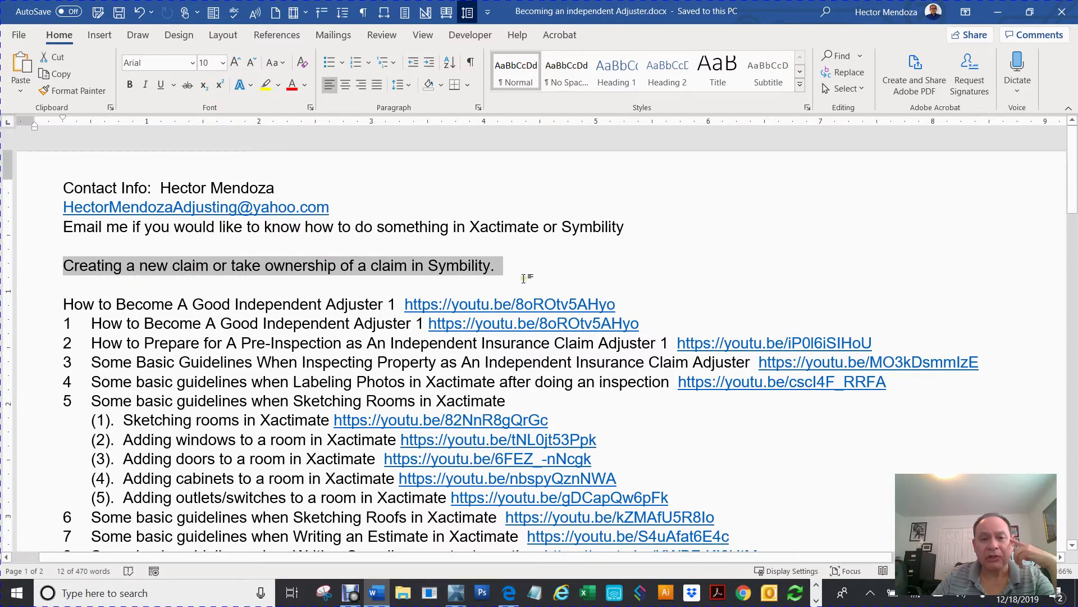
# Launch Symbility Mobile Claims, log in with the account password, and synchronize claims
pyautogui.click(1004, 12)
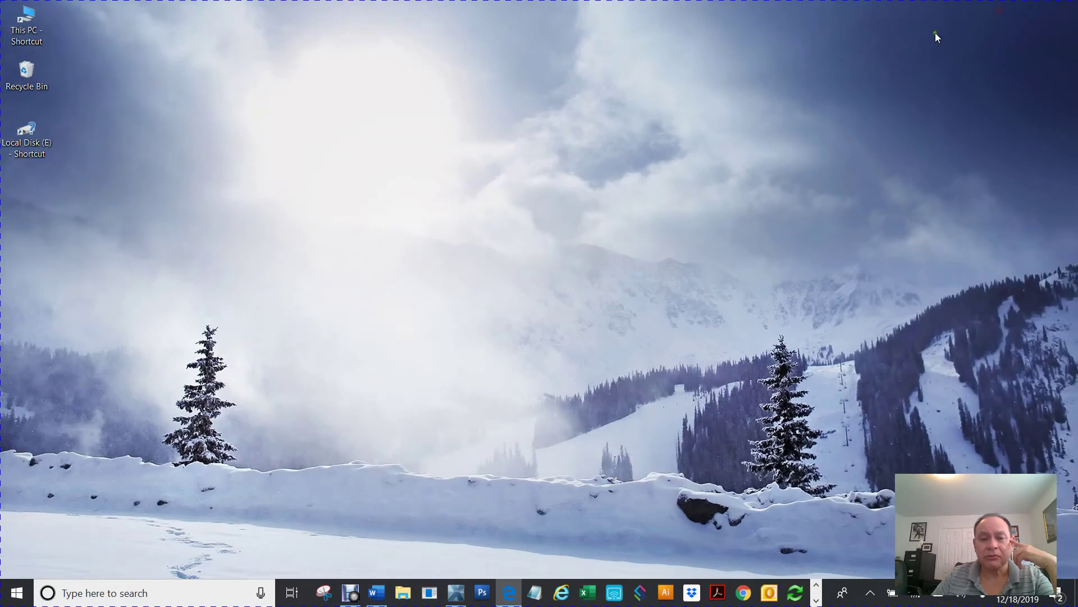
pyautogui.click(641, 593)
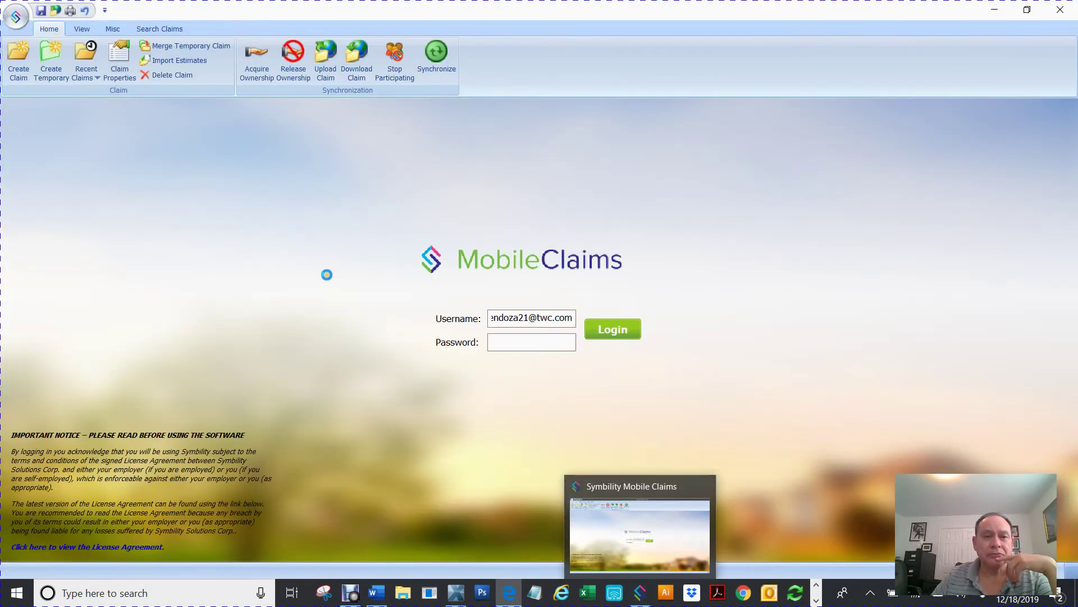
pyautogui.click(501, 343)
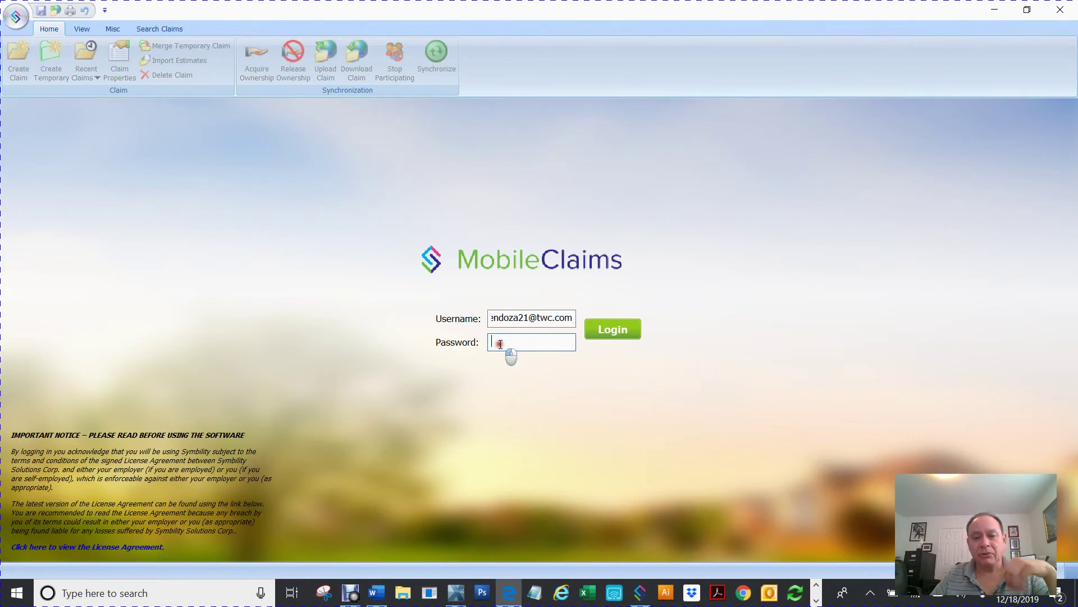
pyautogui.hotkey('ctrl', 'v')
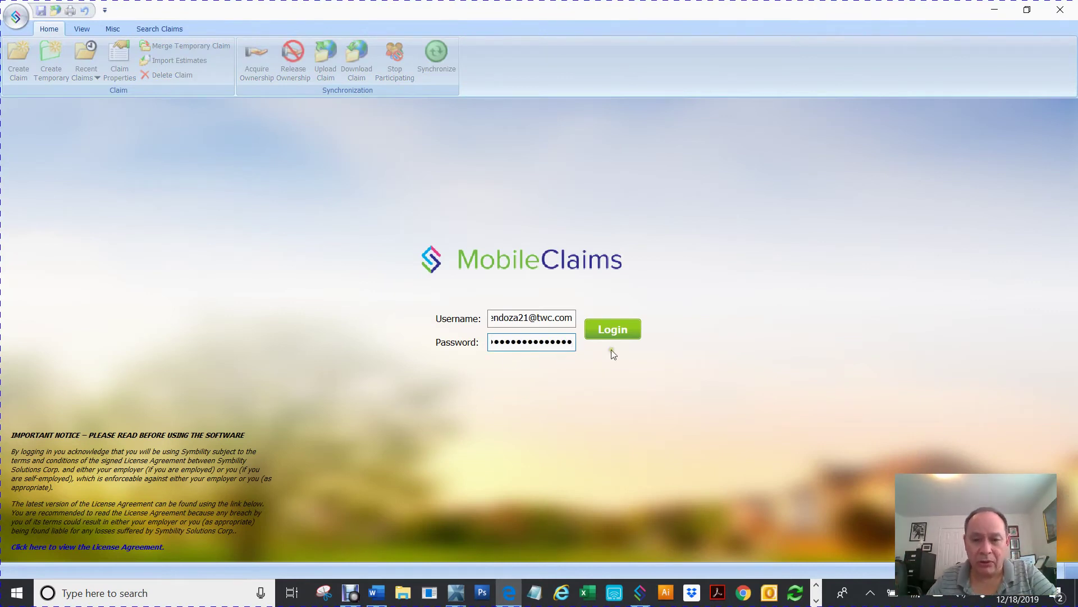
pyautogui.click(605, 328)
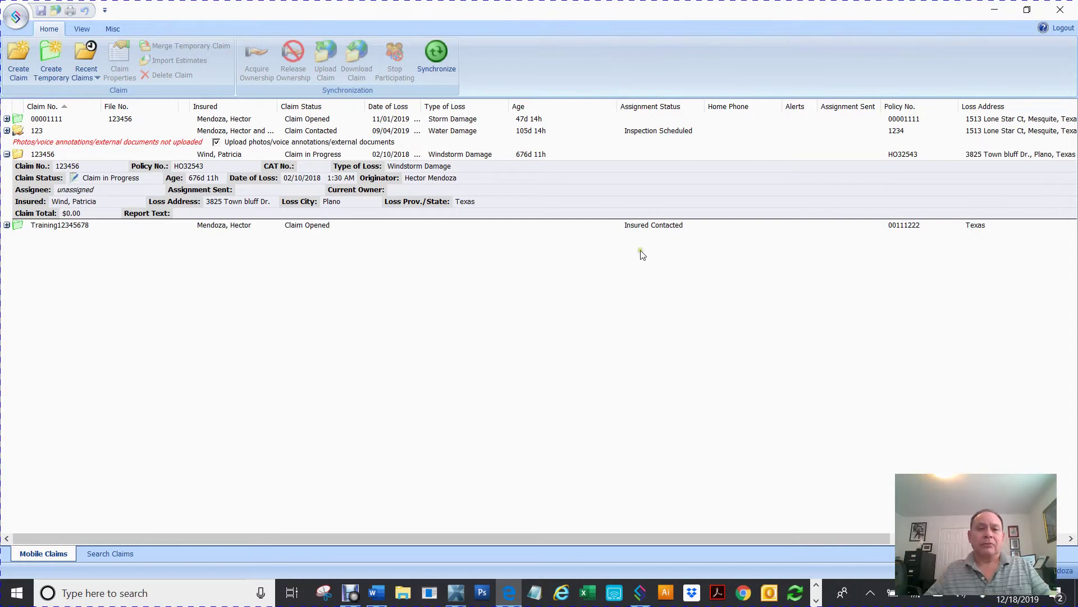
pyautogui.click(436, 51)
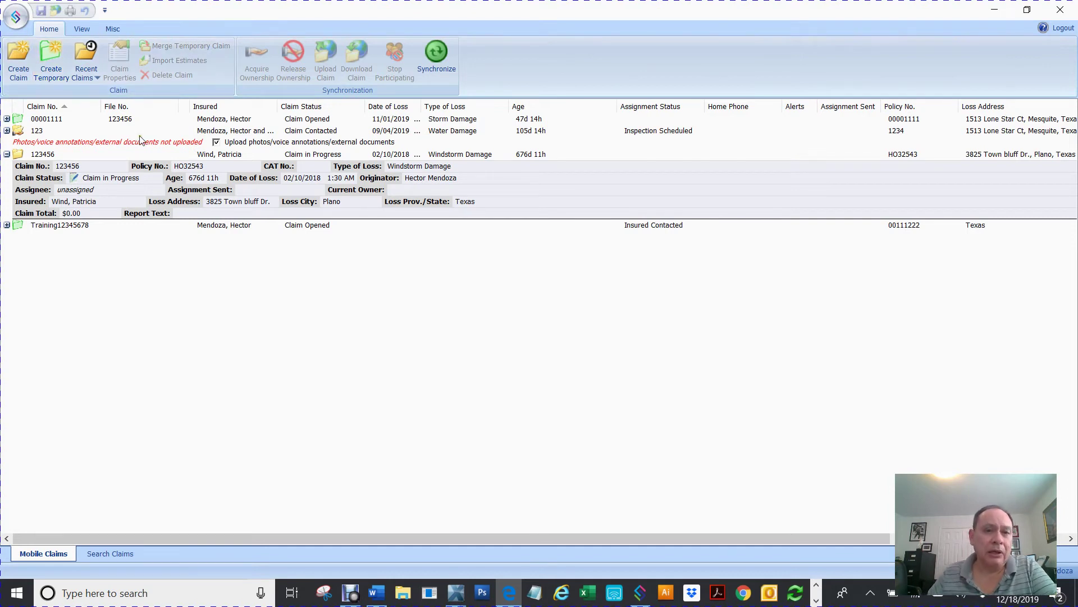
pyautogui.click(97, 76)
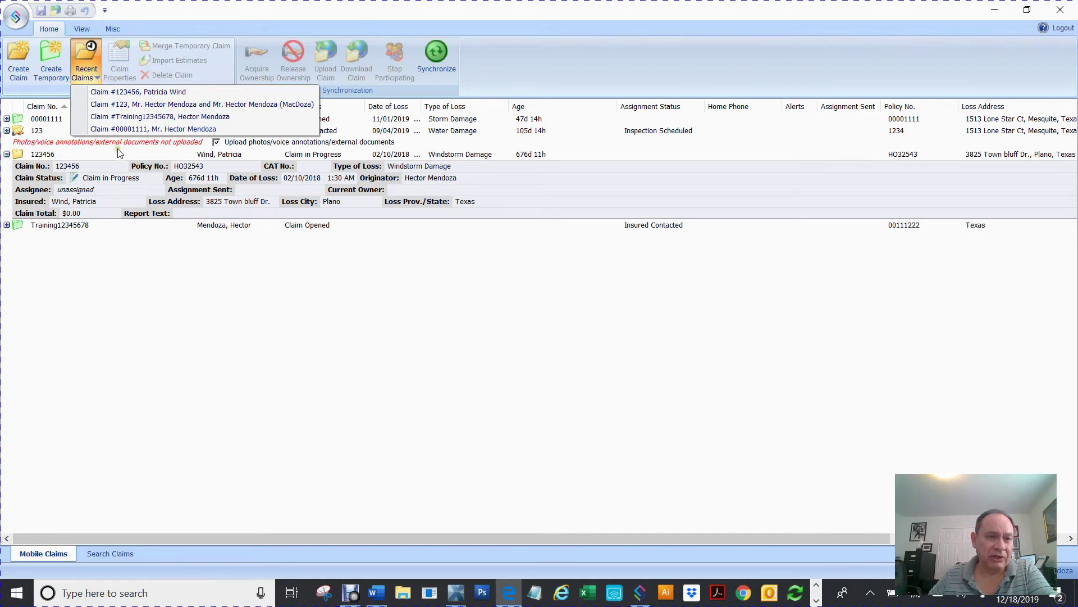
pyautogui.click(93, 47)
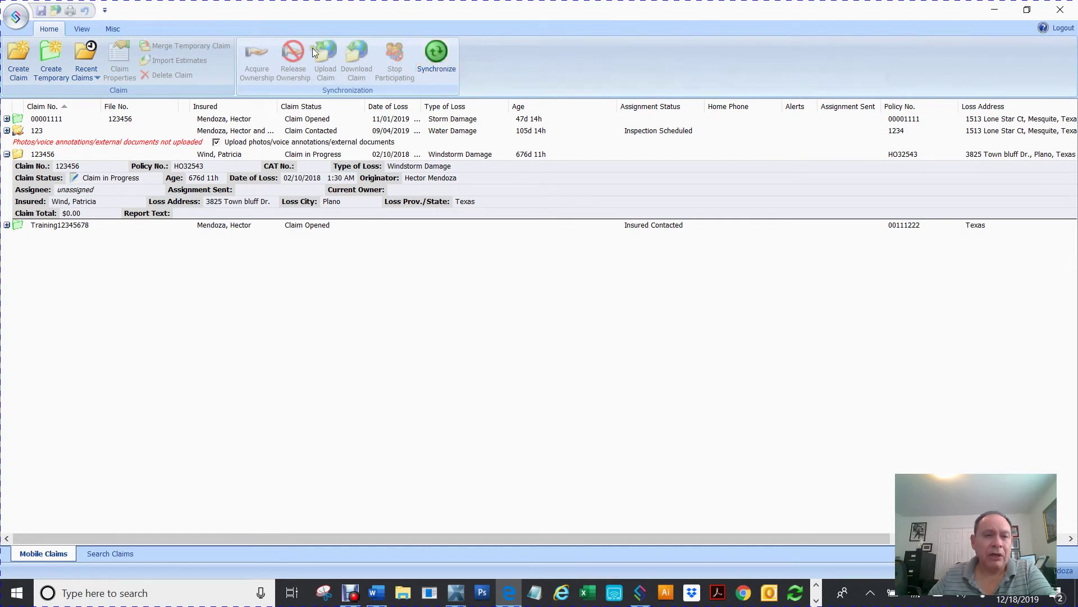
pyautogui.click(18, 155)
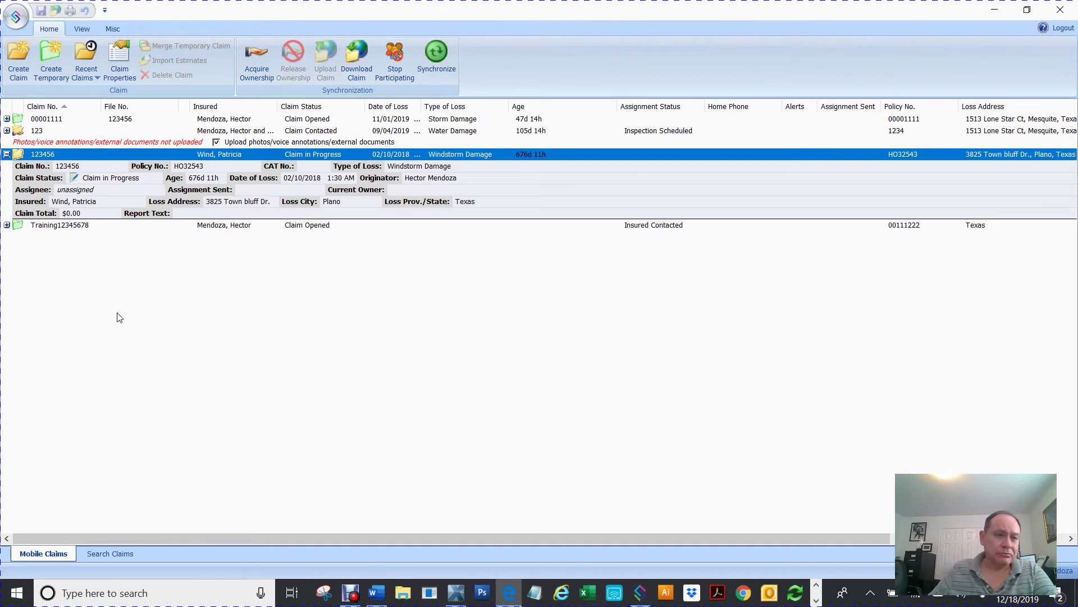
pyautogui.click(16, 120)
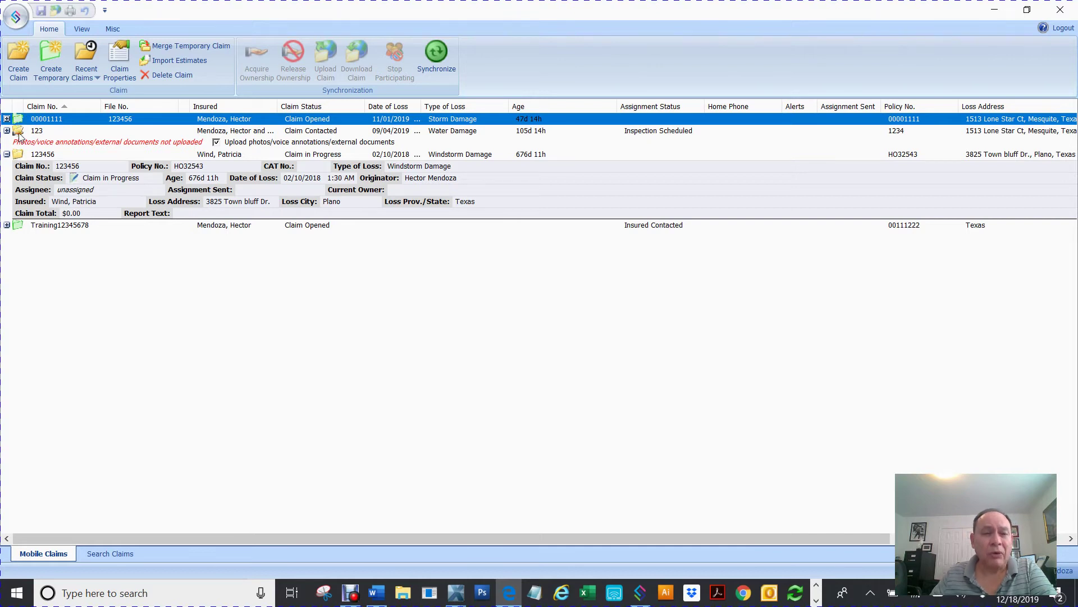
pyautogui.click(19, 132)
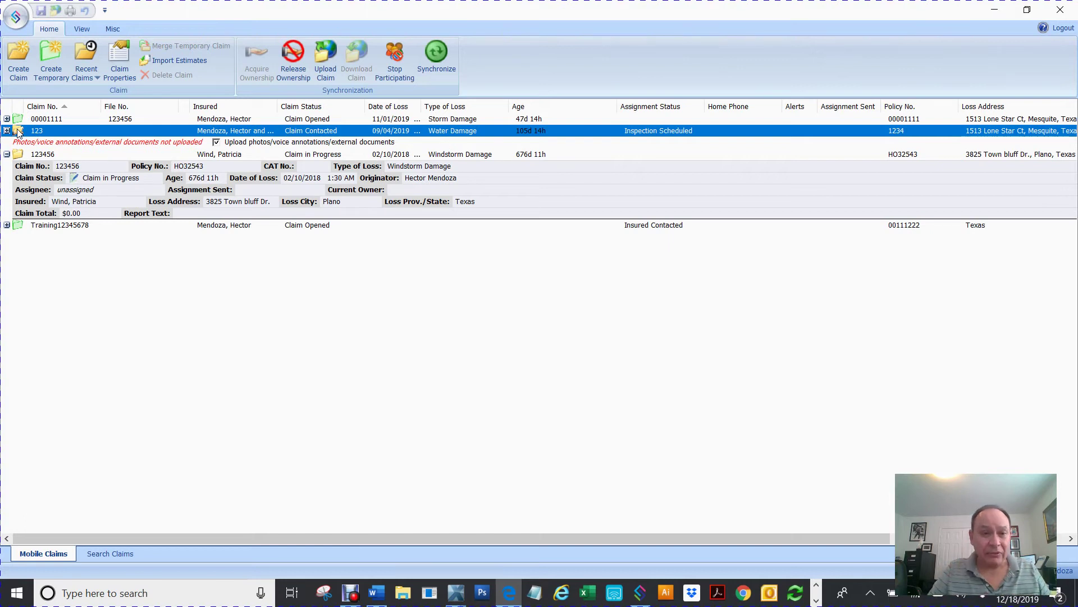
pyautogui.click(21, 158)
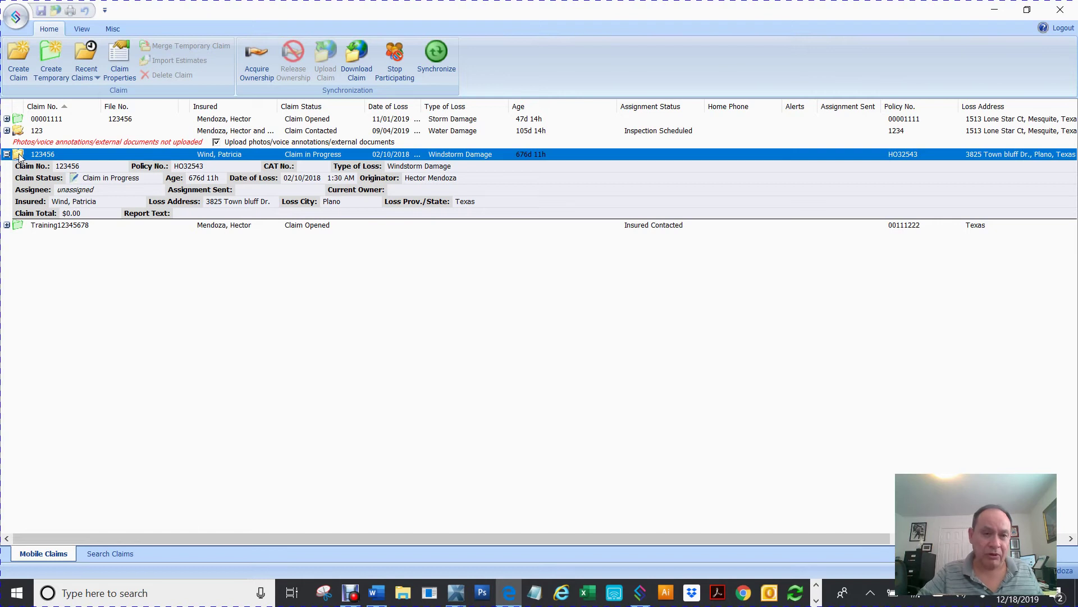
# Open claim 123456 and its Roofplan diagram from the Claim Explorer
pyautogui.doubleClick(18, 155)
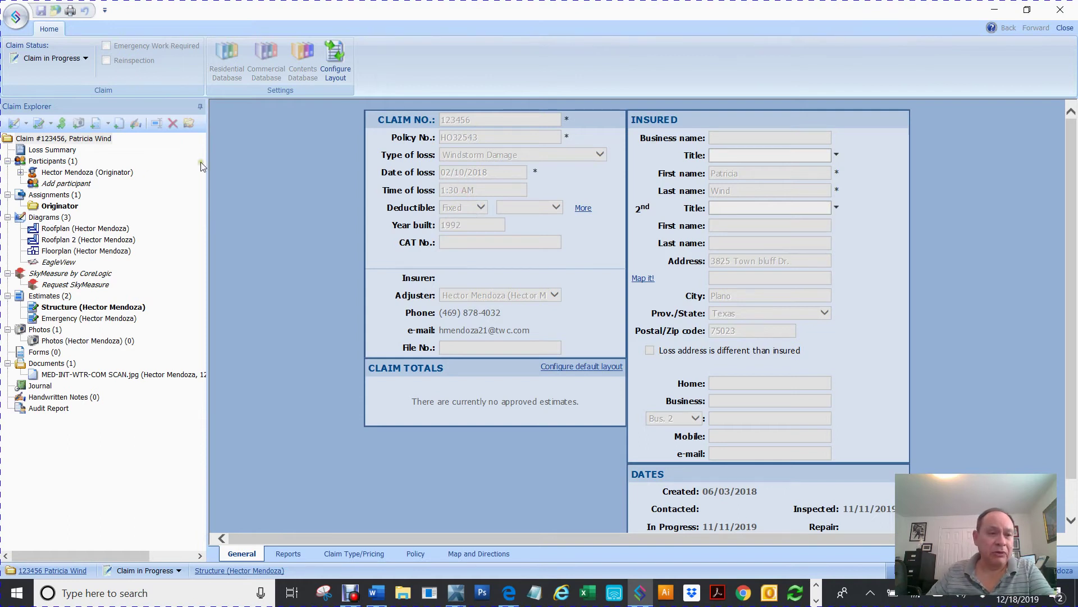
pyautogui.click(53, 229)
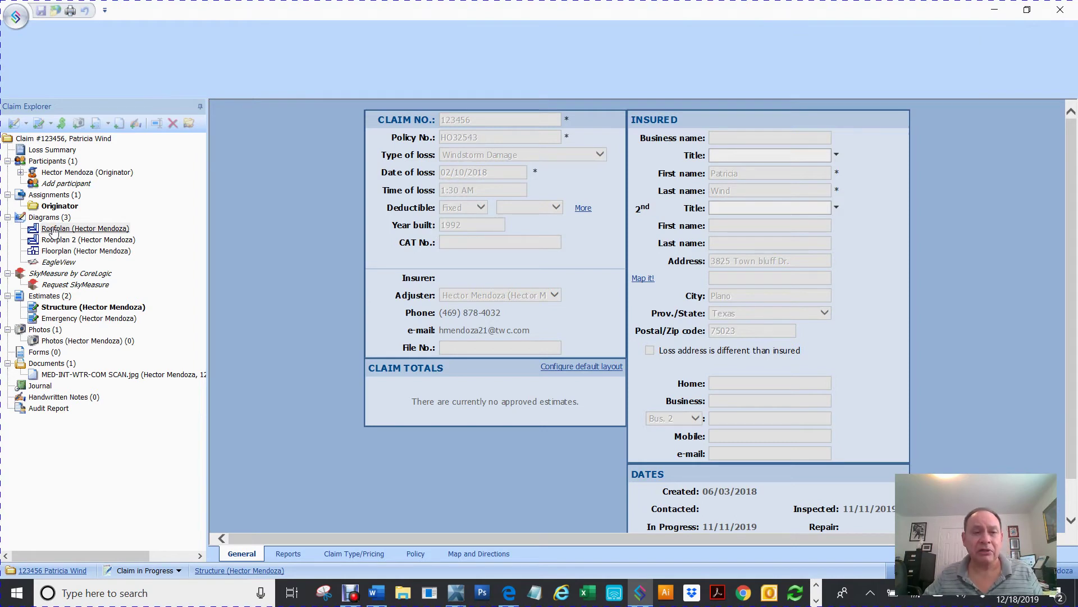
pyautogui.doubleClick(53, 229)
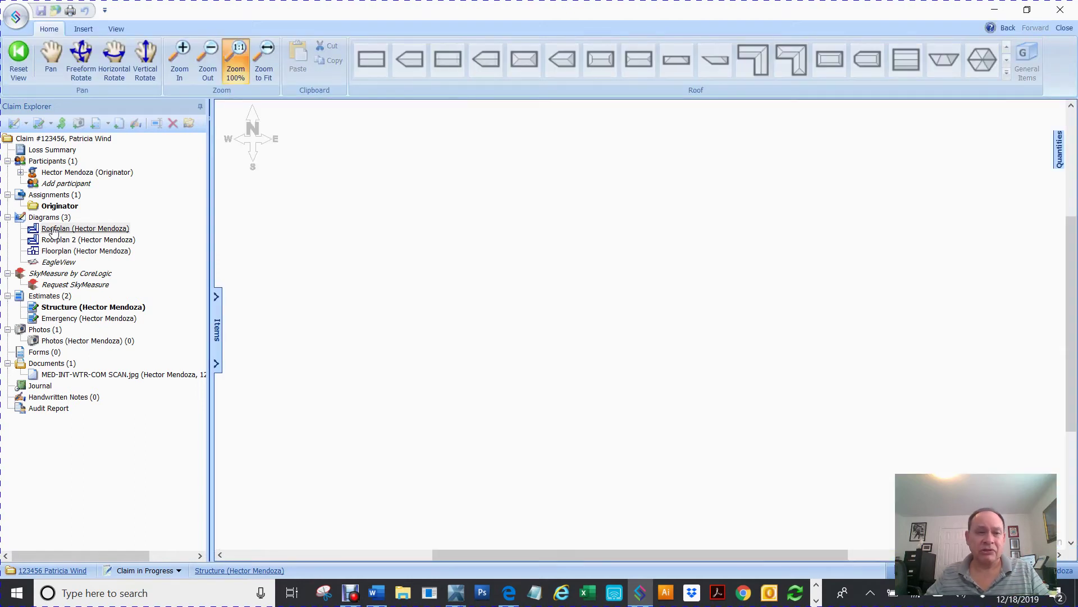
# Open Roofplan 2, inspect the hip roof's priced items, then open the Floorplan diagram
pyautogui.doubleClick(56, 240)
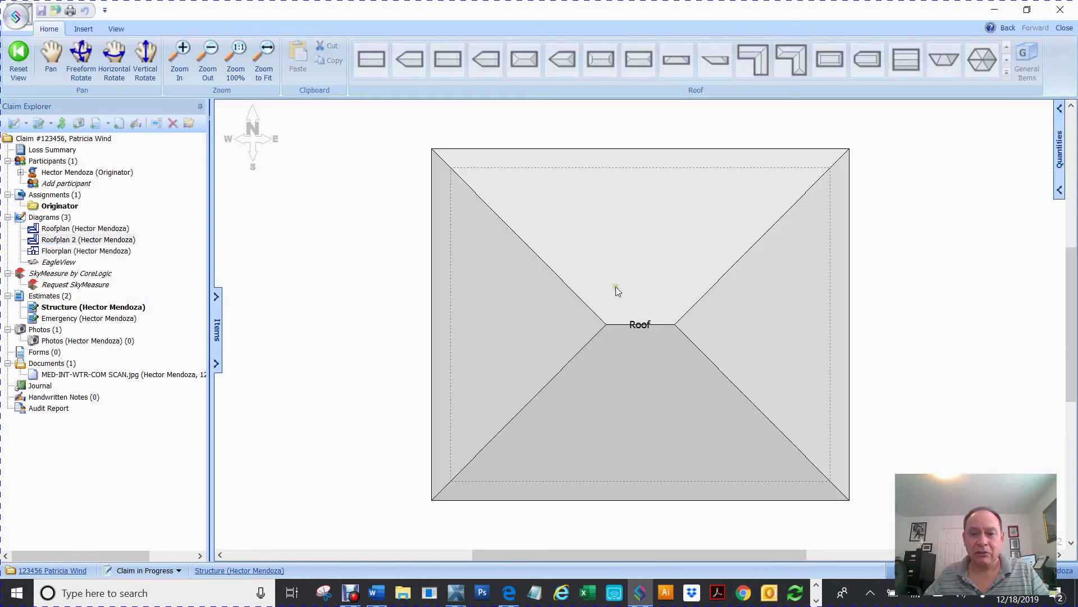
pyautogui.click(596, 305)
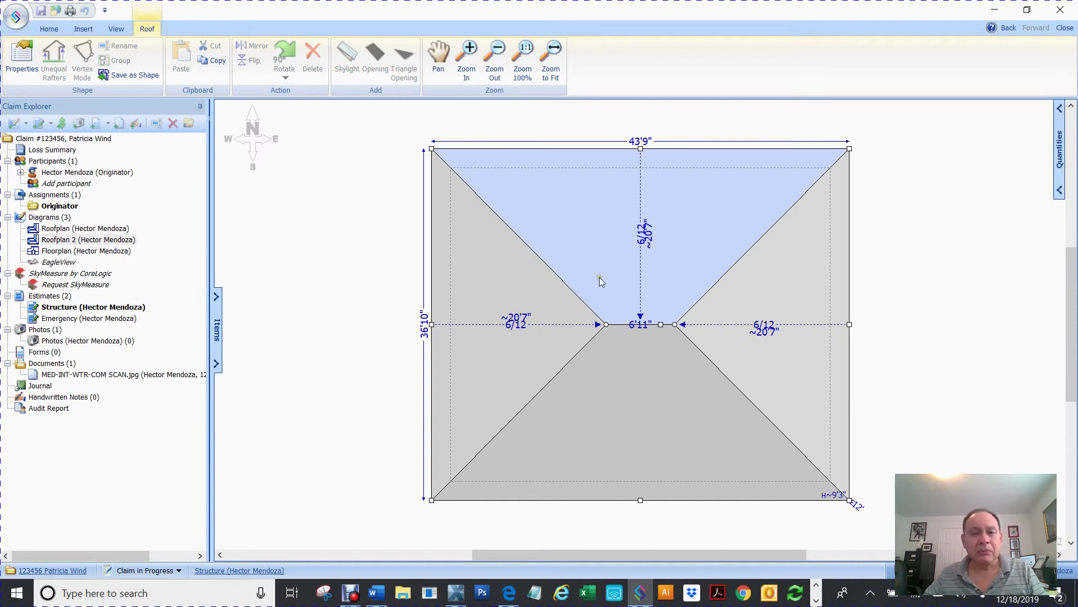
pyautogui.click(641, 323)
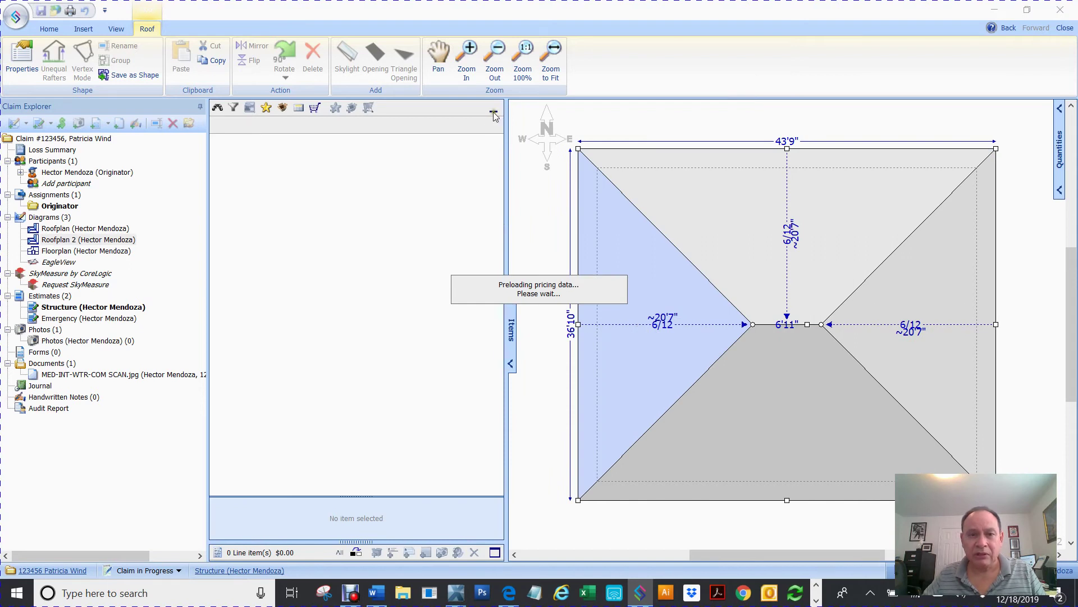
pyautogui.click(915, 364)
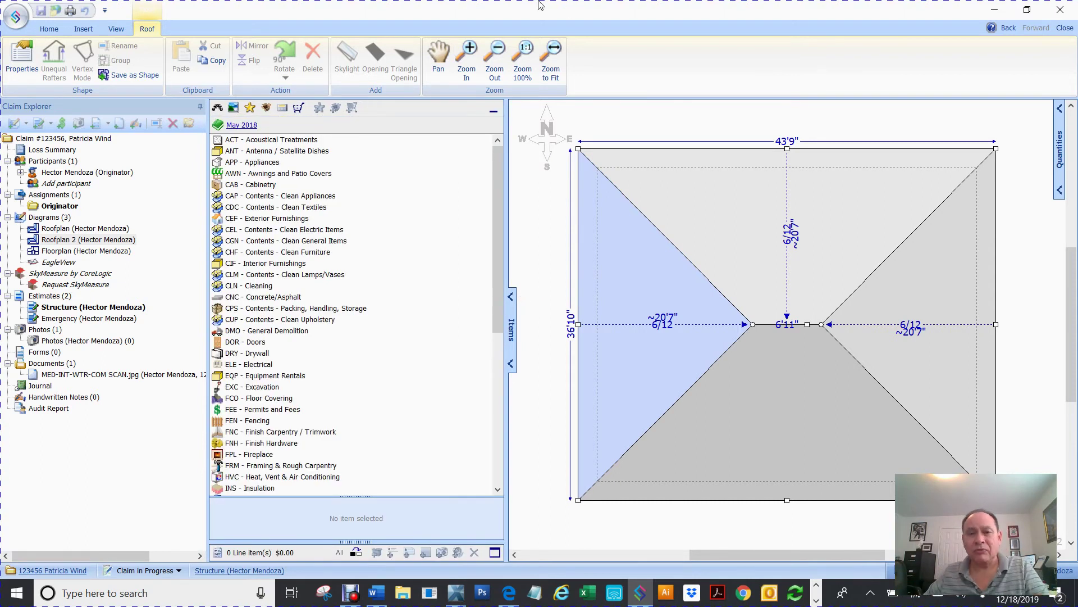
pyautogui.click(493, 112)
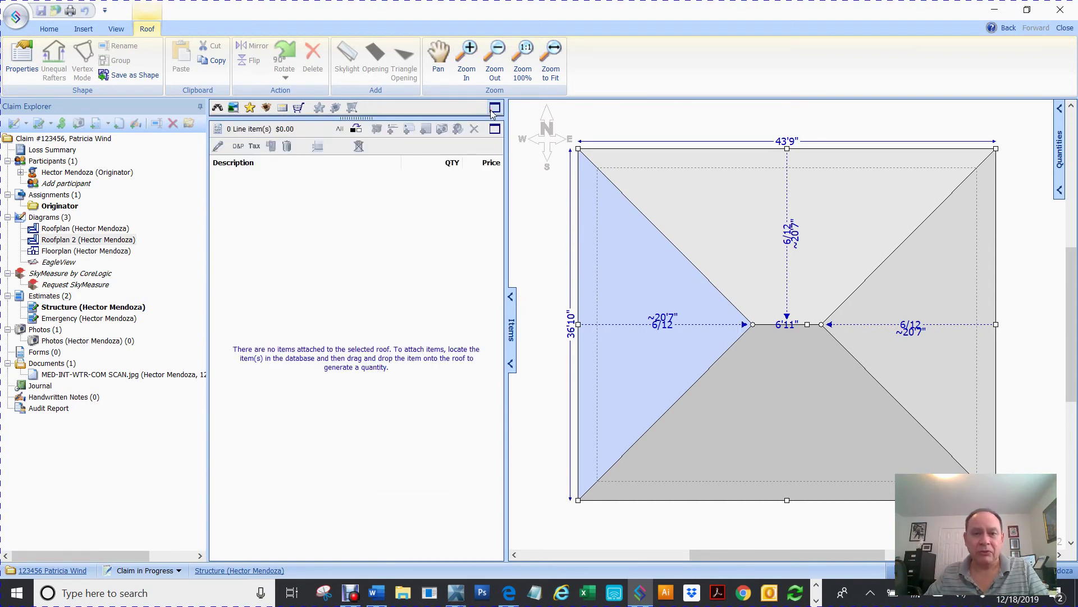
pyautogui.click(512, 304)
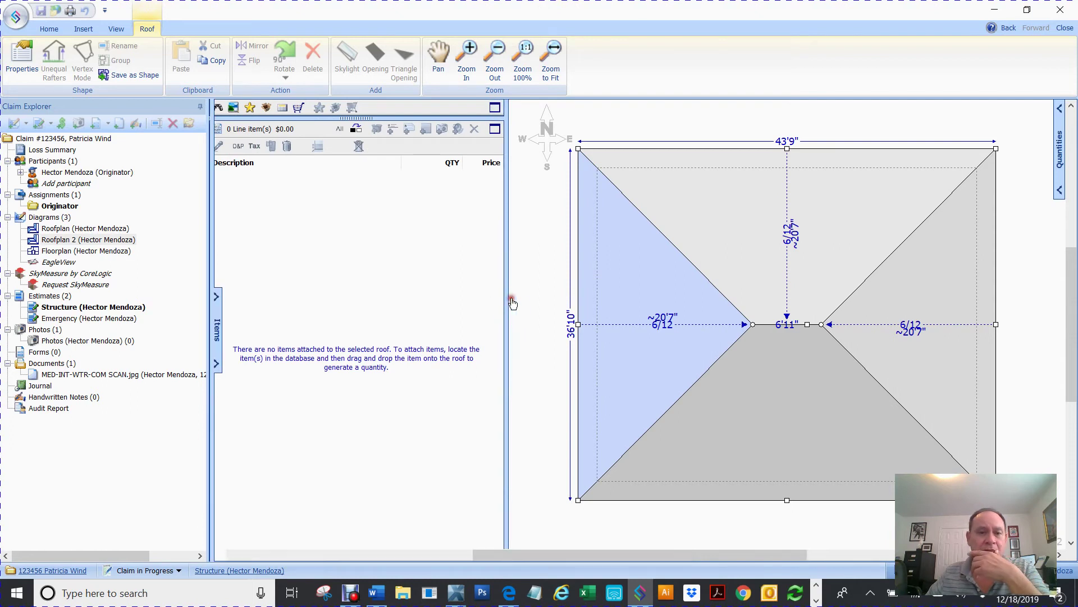
pyautogui.click(72, 252)
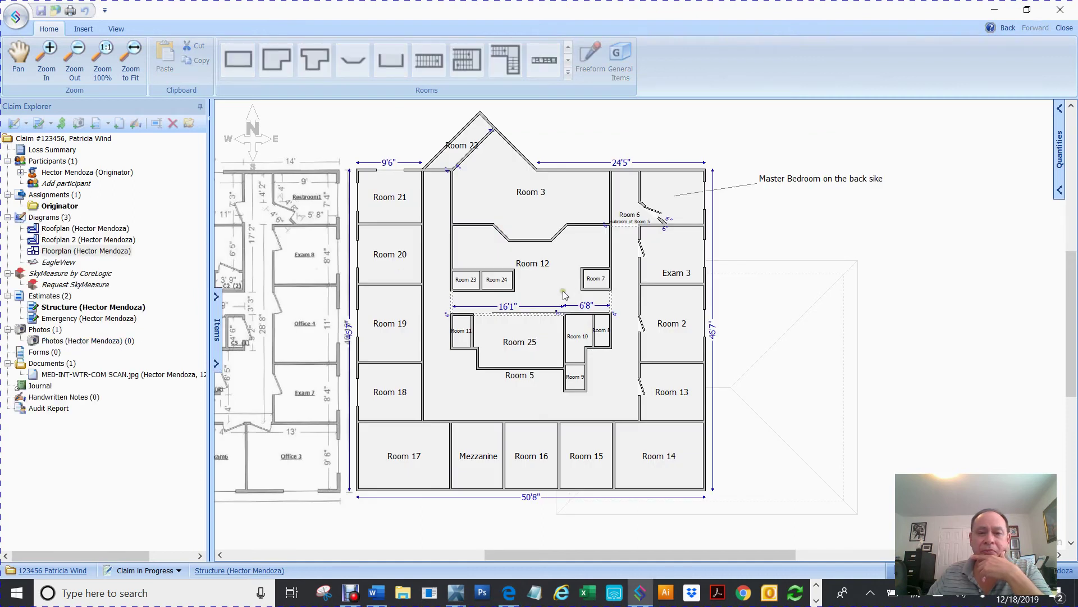
# Select Room 25's top wall, then close claim 123456 back to the list
pyautogui.click(531, 315)
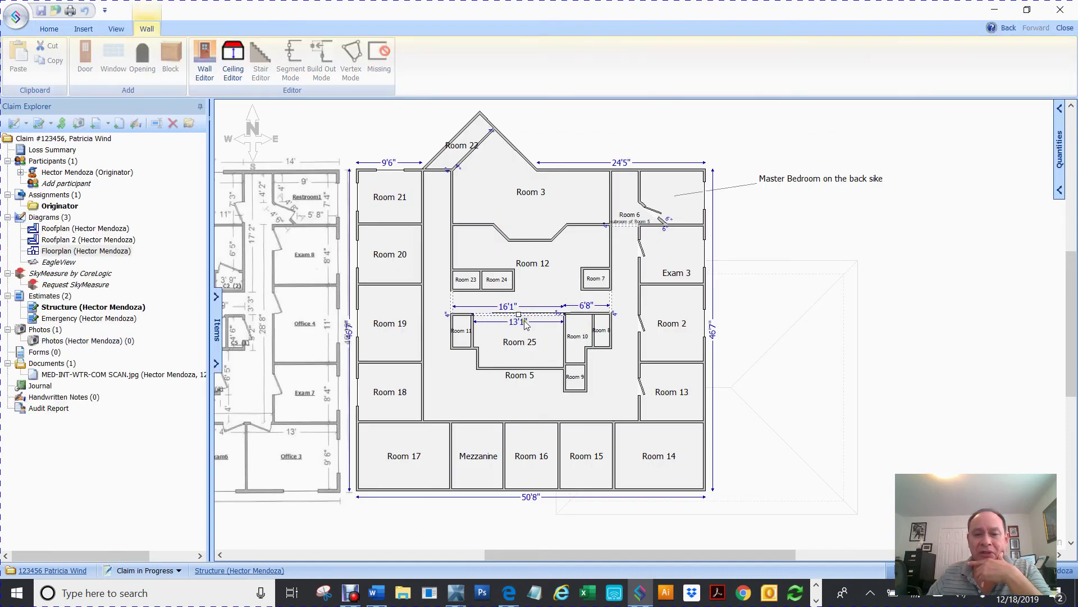
pyautogui.click(535, 210)
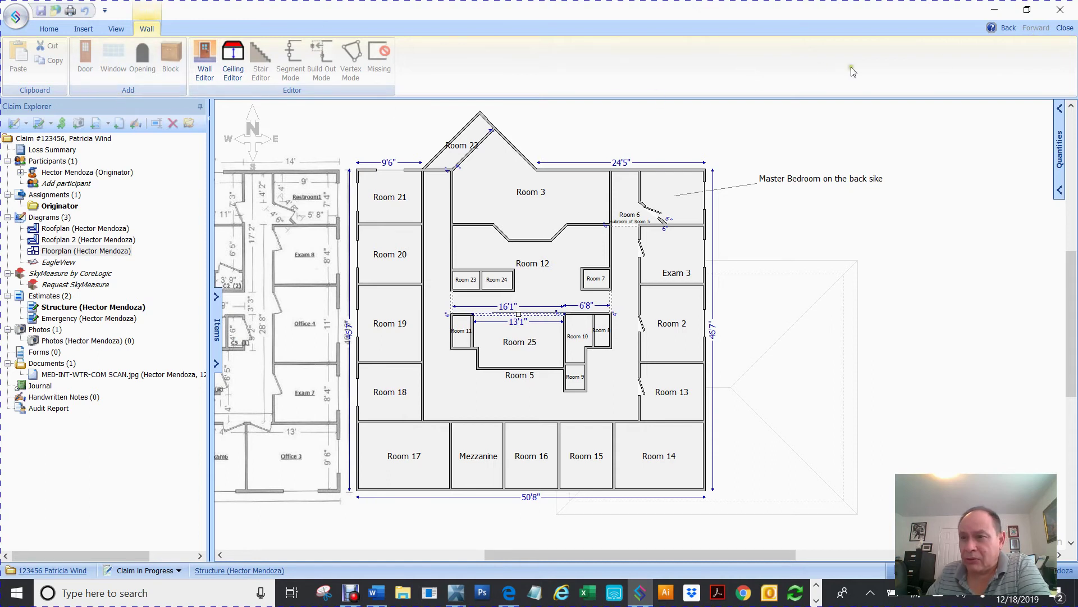
pyautogui.click(1065, 27)
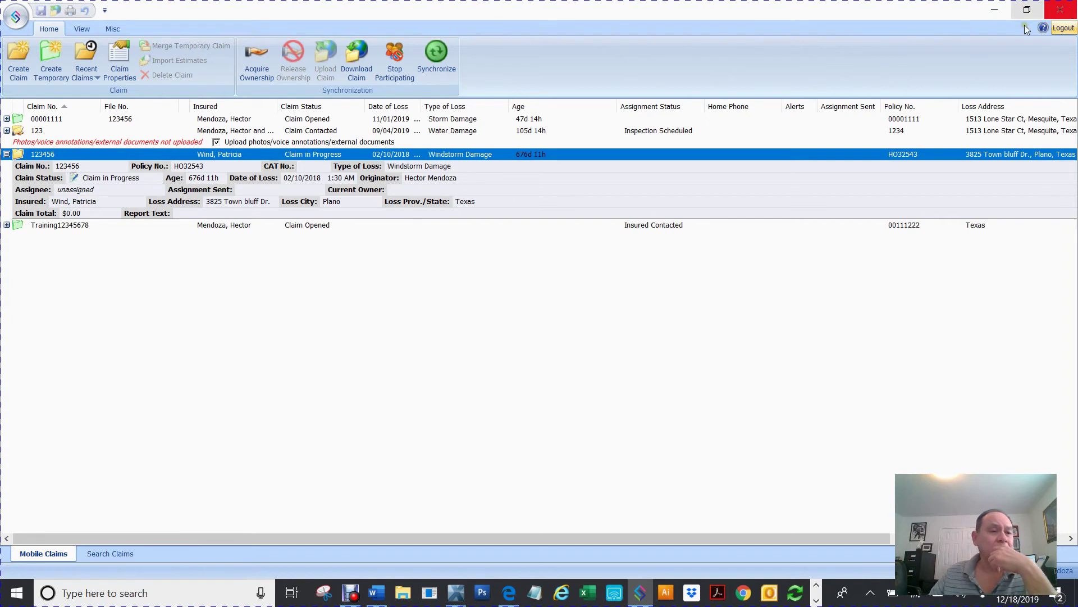
# Select claim 123 in the list and open it to its General details
pyautogui.click(18, 132)
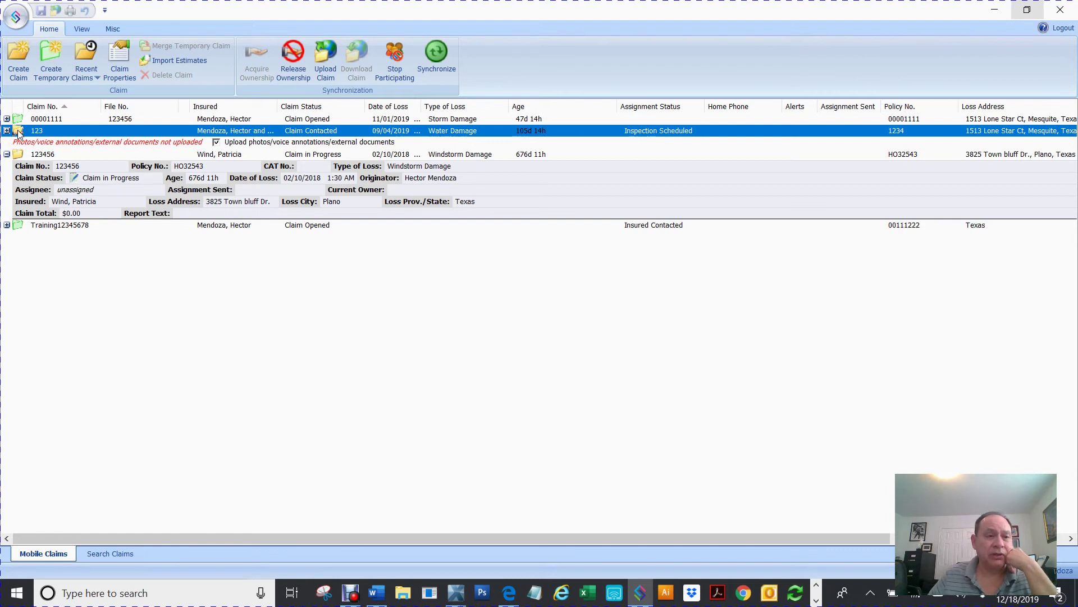
pyautogui.doubleClick(18, 132)
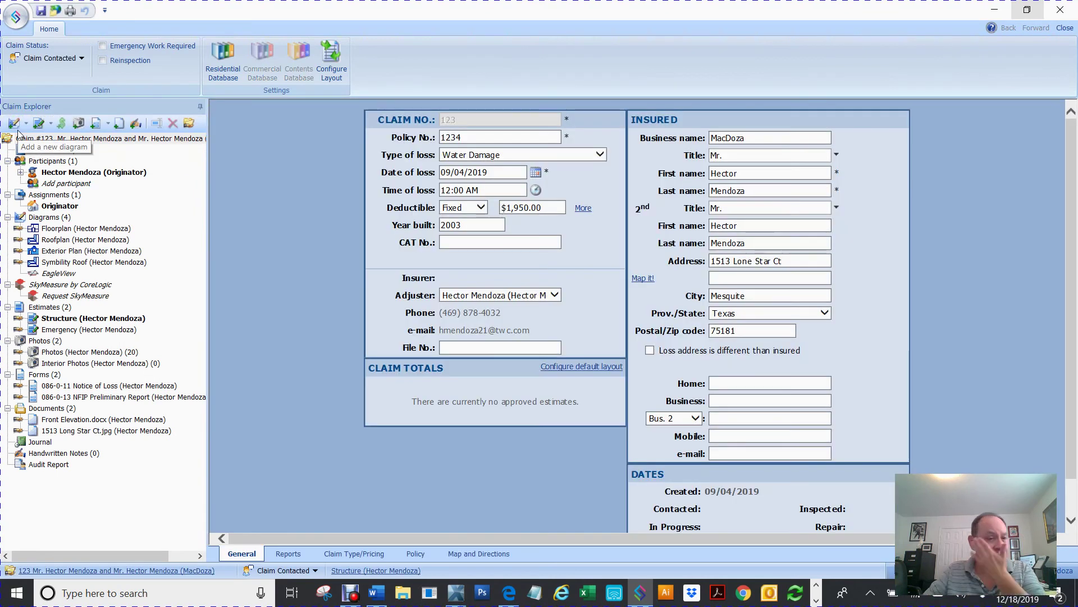
# Open claim 123's floor plan, stretch Bedroom 2 then undo it, and close the claim
pyautogui.doubleClick(57, 229)
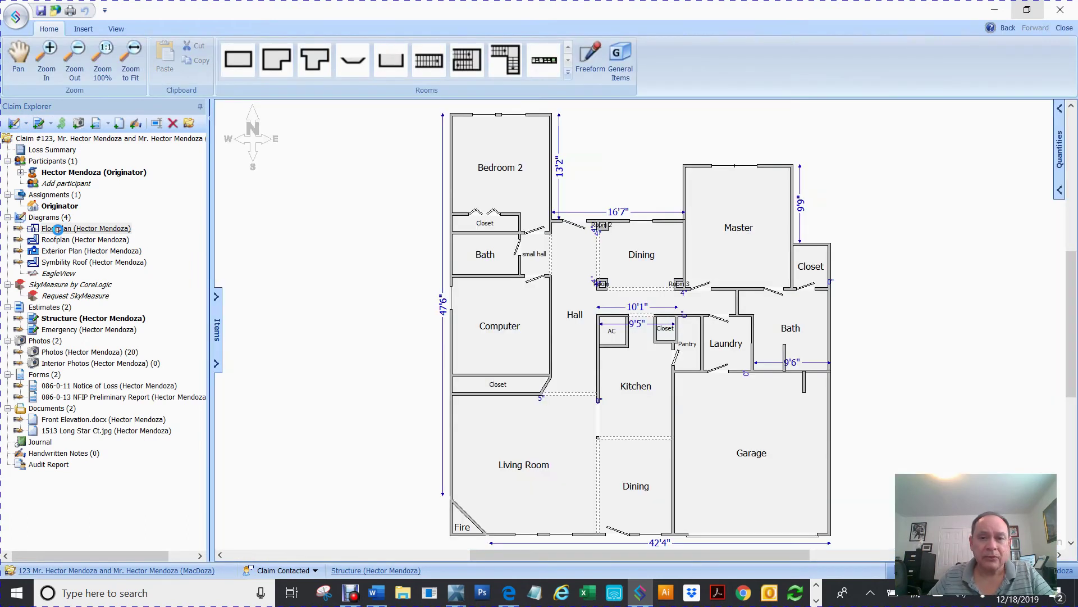
pyautogui.click(477, 168)
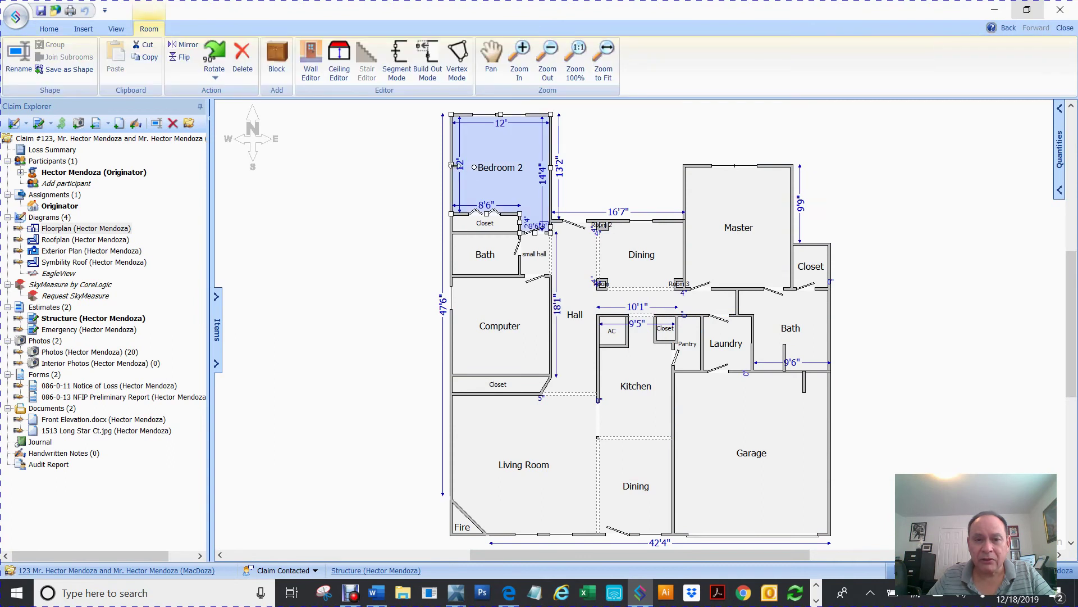
pyautogui.moveTo(451, 165); pyautogui.dragTo(360, 167)
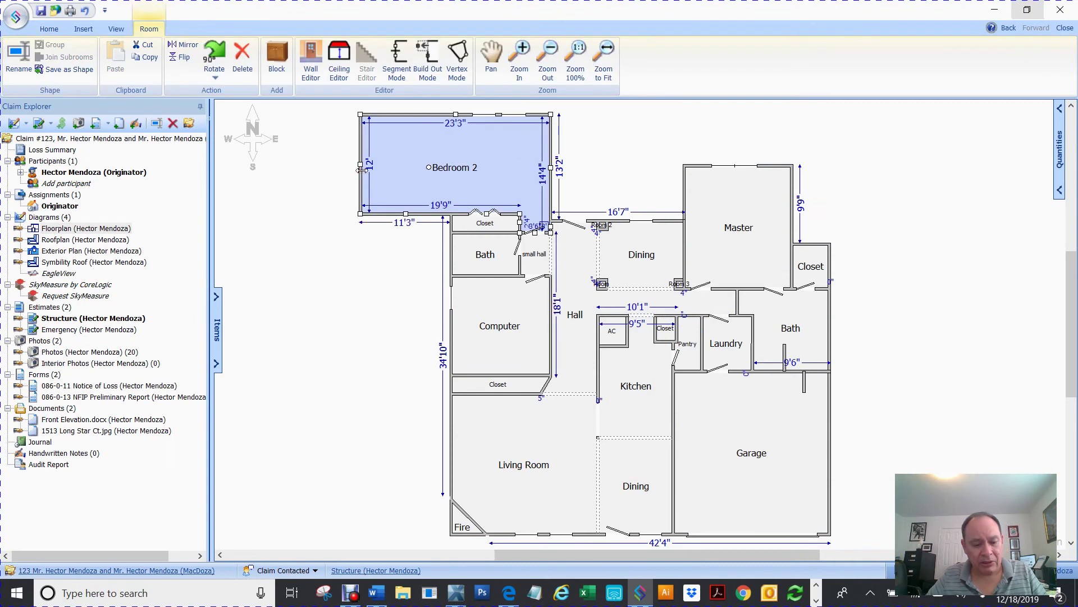
pyautogui.hotkey('ctrl', 'z')
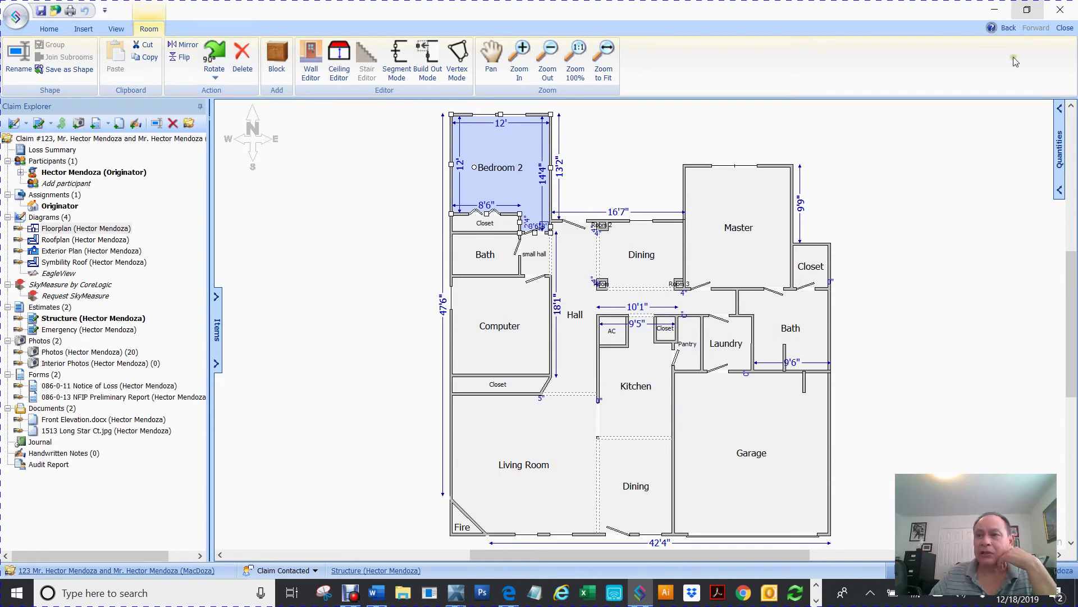
pyautogui.click(1065, 30)
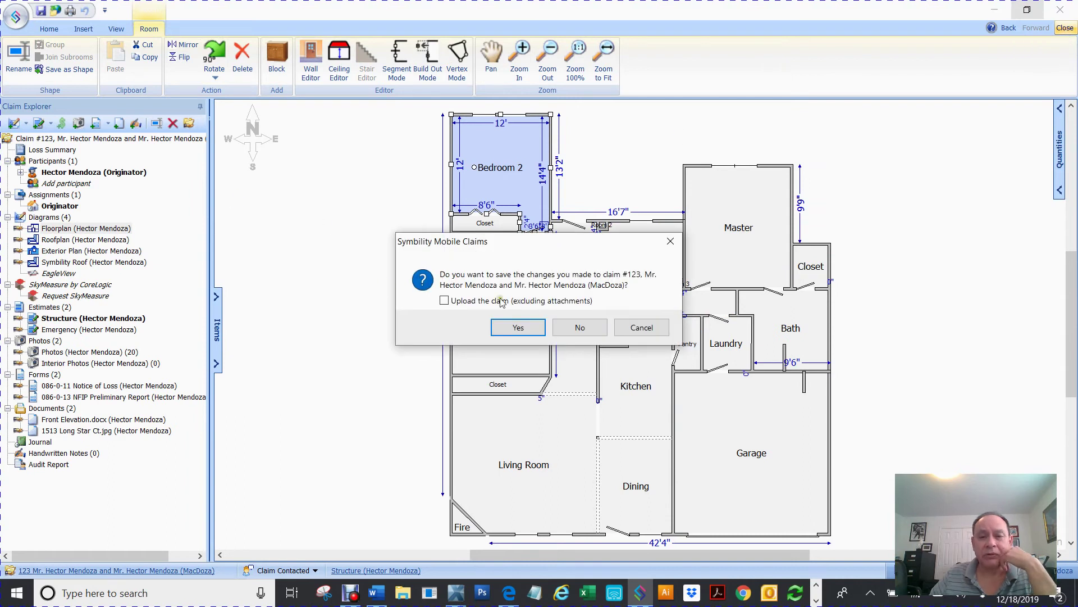
# Close claim 123 without saving, select claim 123456, and bring the Word document forward
pyautogui.click(583, 330)
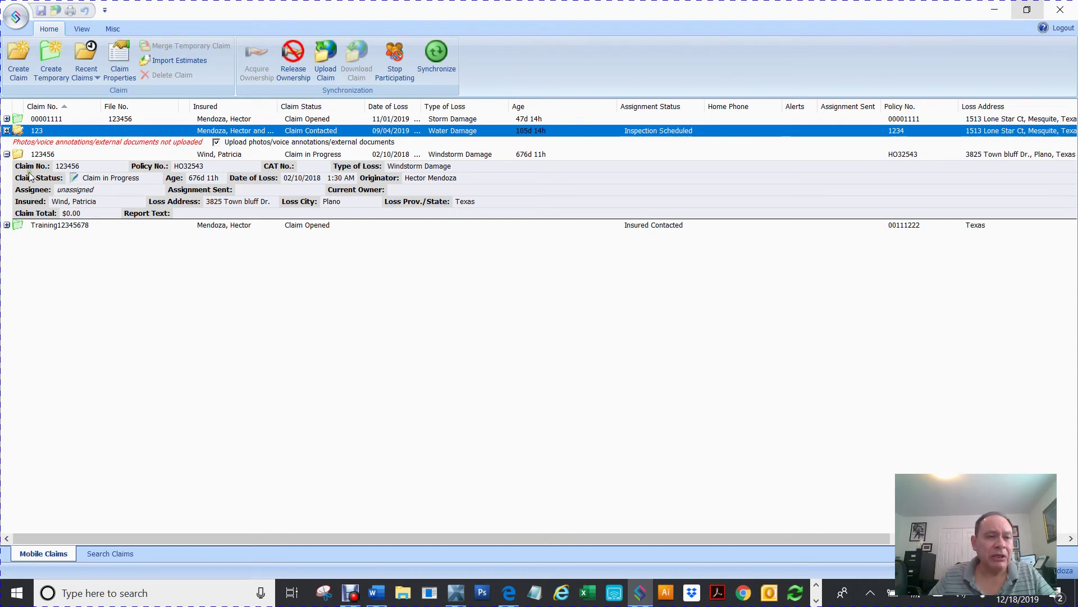
pyautogui.click(18, 155)
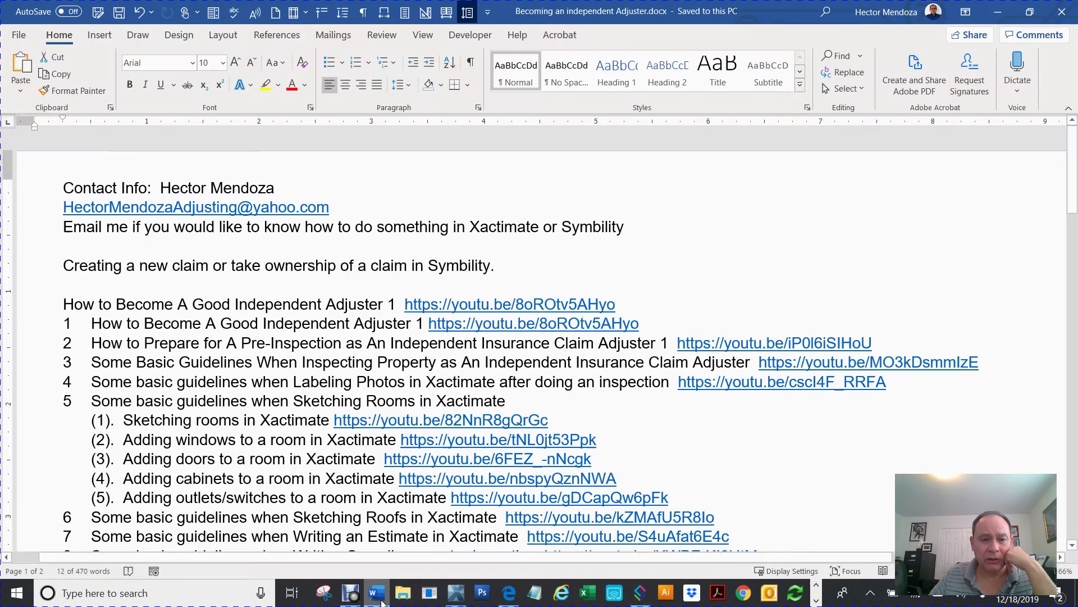
pyautogui.click(379, 597)
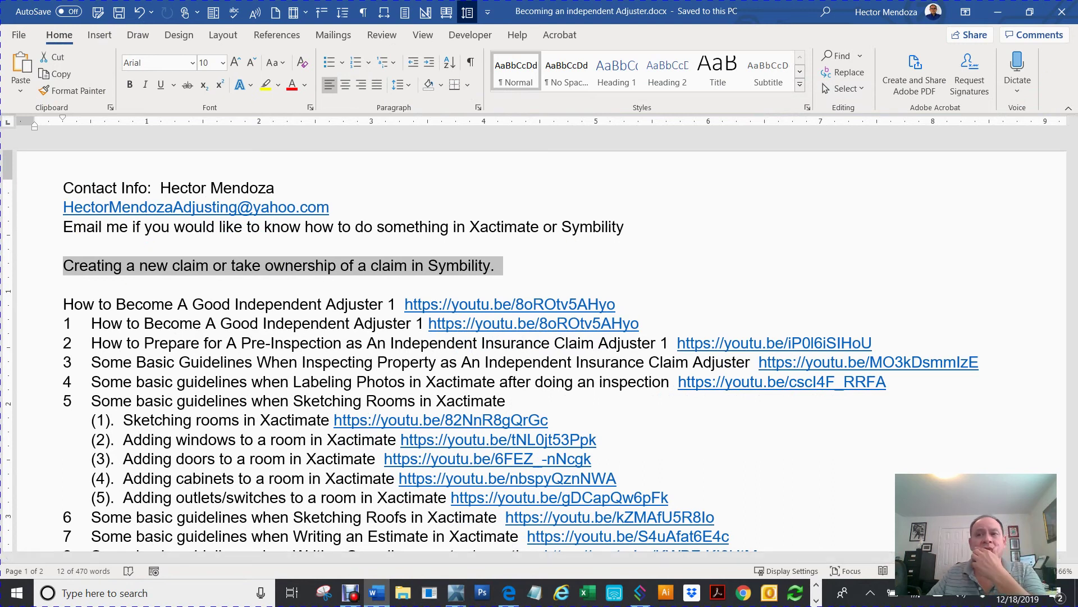
# Minimize Word to show the Symbility claims list again
pyautogui.click(999, 14)
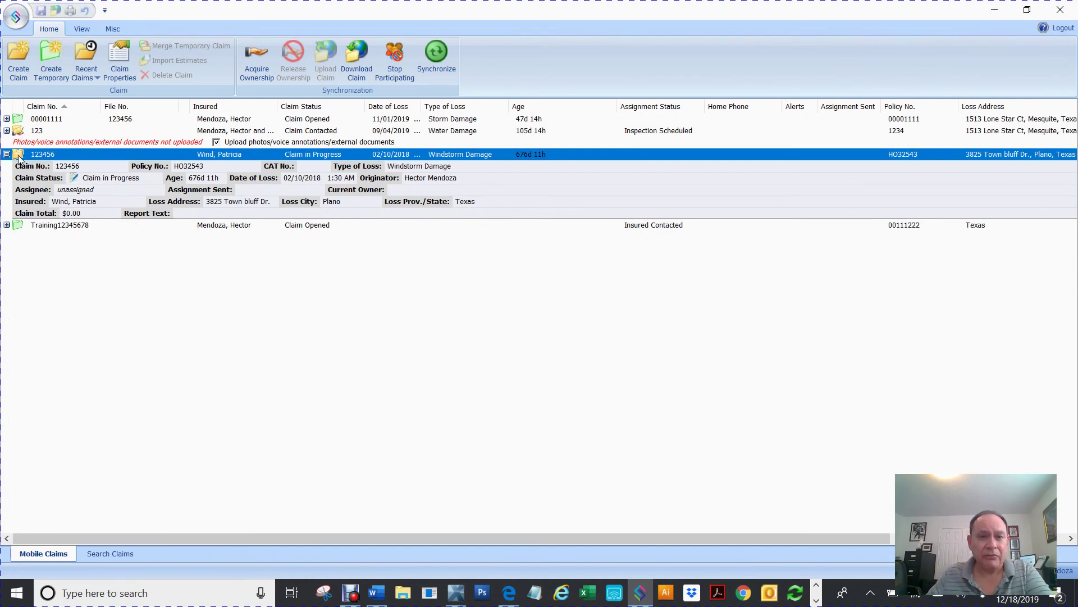
# Acquire ownership of claim 123456, synchronize with the server, then return to Word
pyautogui.click(258, 53)
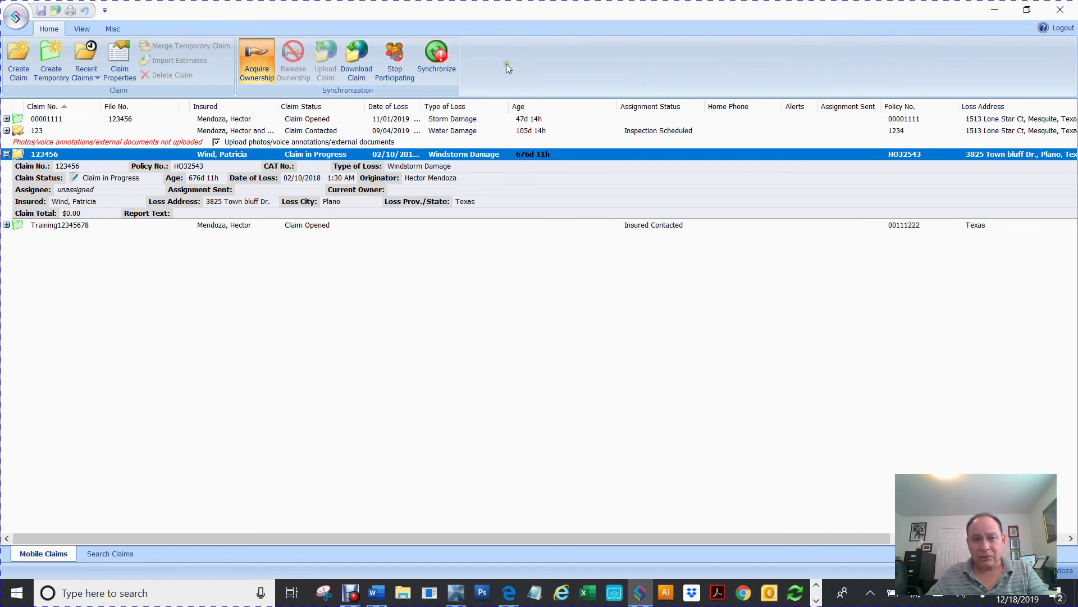
pyautogui.click(440, 54)
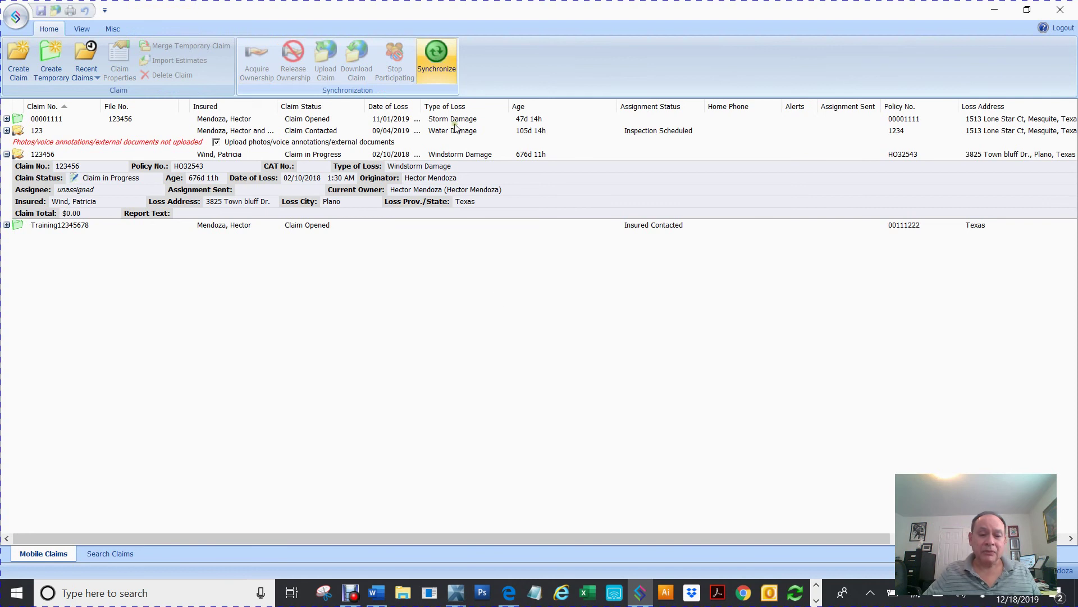
pyautogui.click(376, 598)
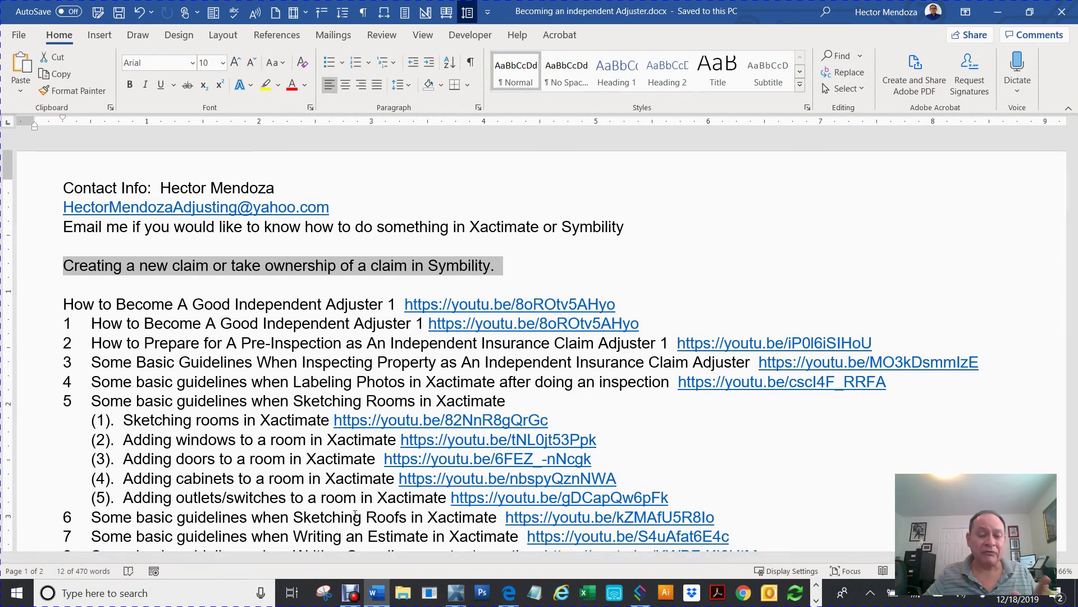
pyautogui.moveTo(387, 596)
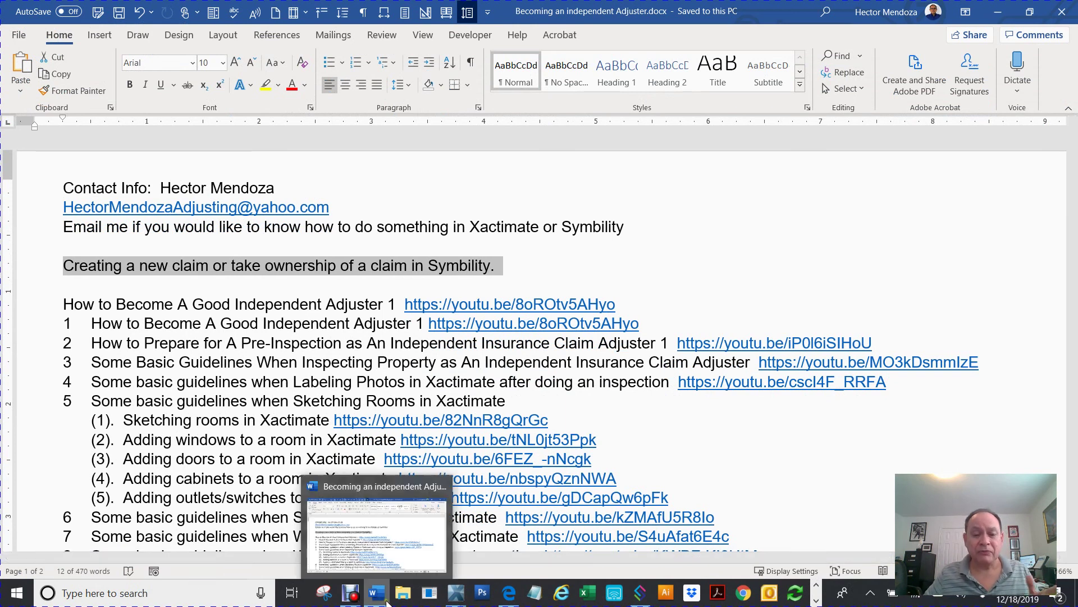
pyautogui.click(393, 554)
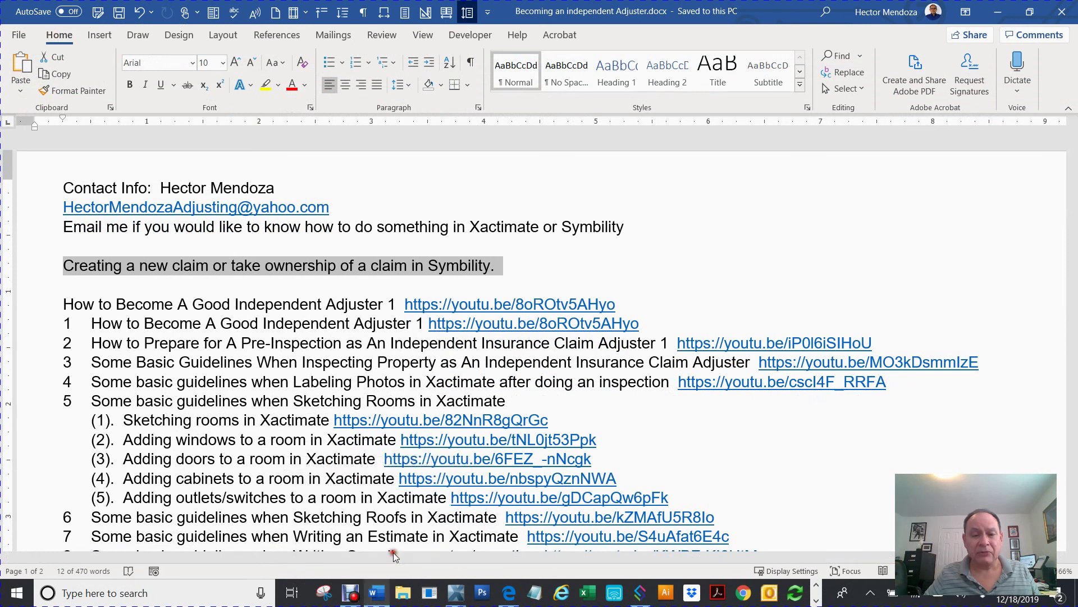
pyautogui.scroll(-5, 432, 457)
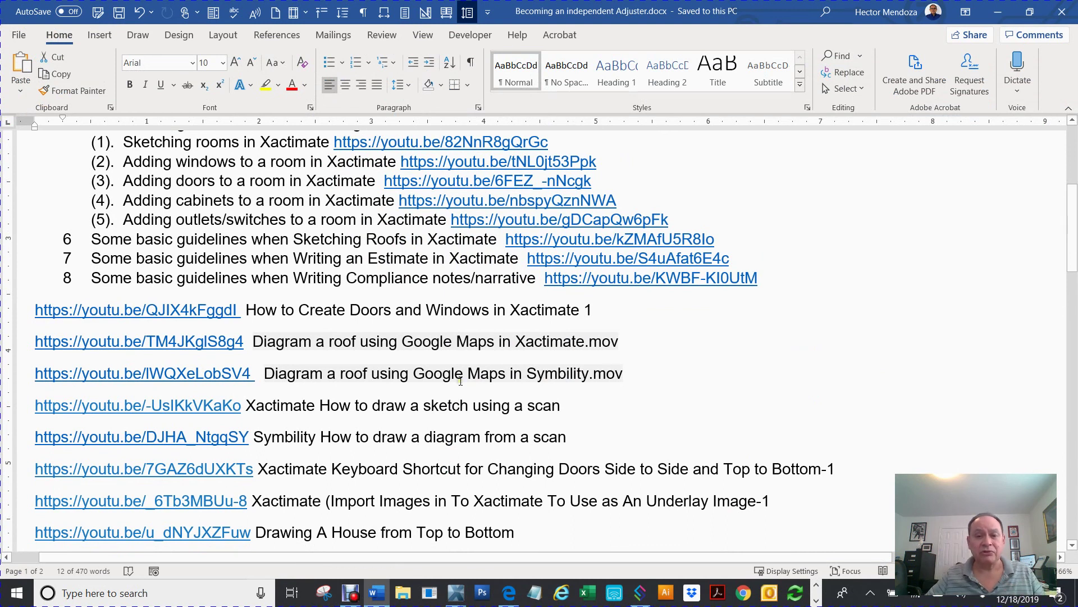
pyautogui.scroll(-2, 460, 381)
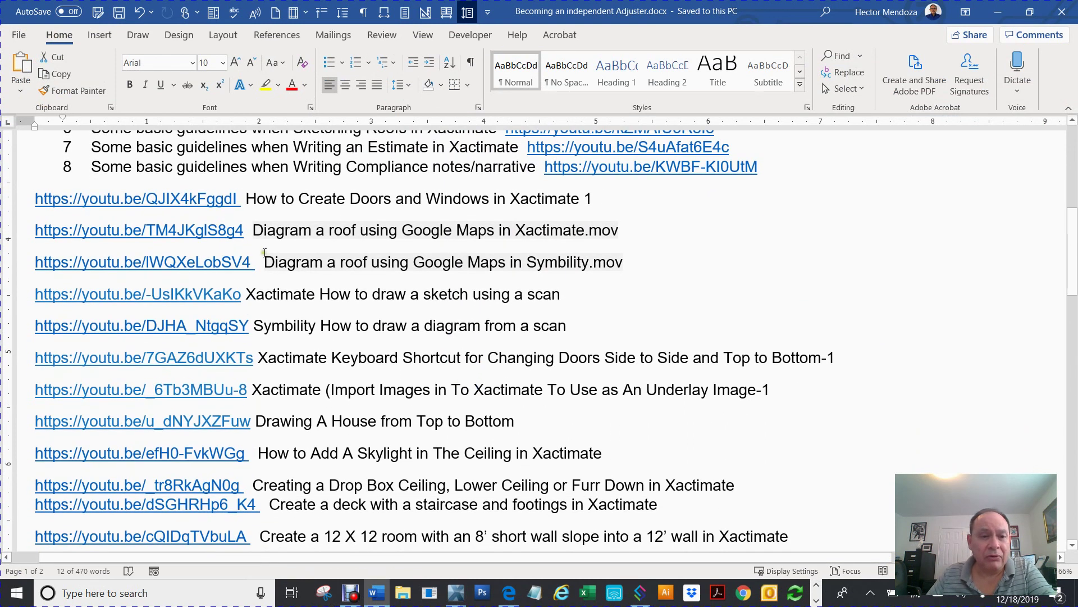
pyautogui.moveTo(34, 230); pyautogui.dragTo(247, 231)
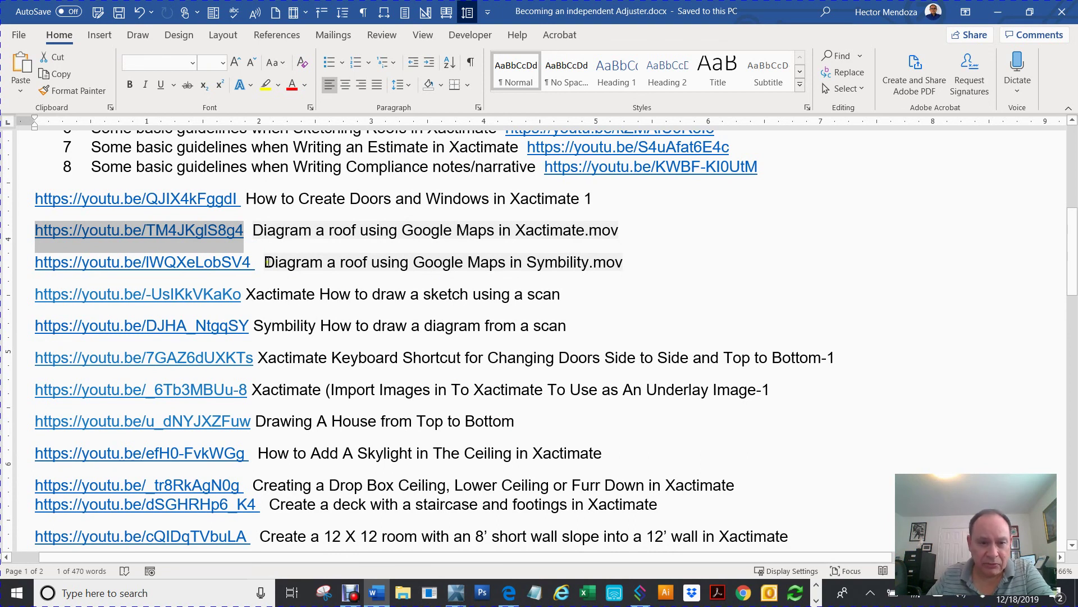
pyautogui.moveTo(267, 262); pyautogui.dragTo(493, 263)
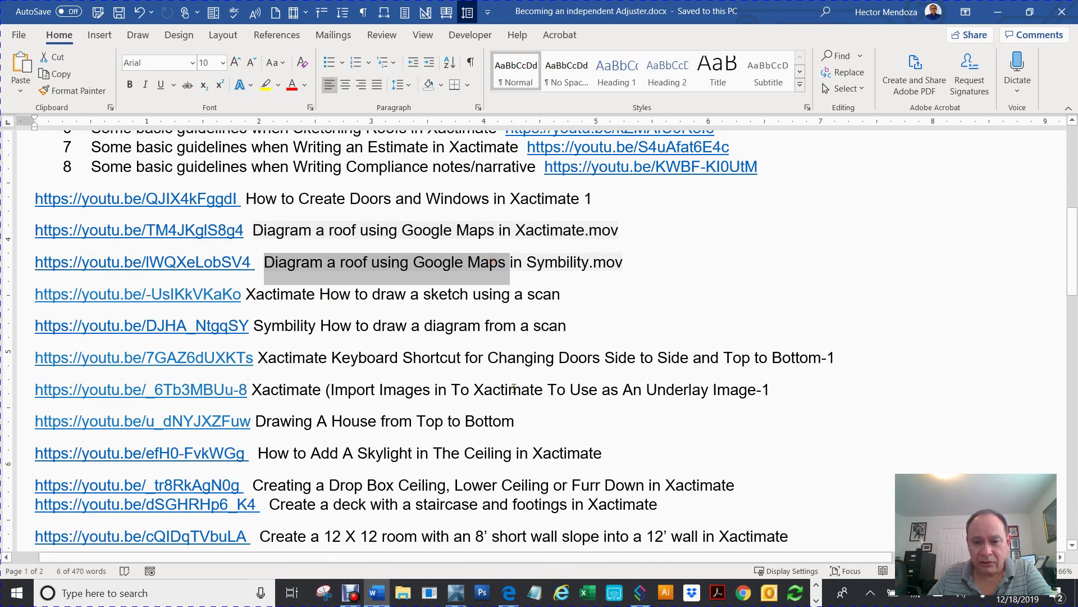
pyautogui.scroll(-3, 514, 388)
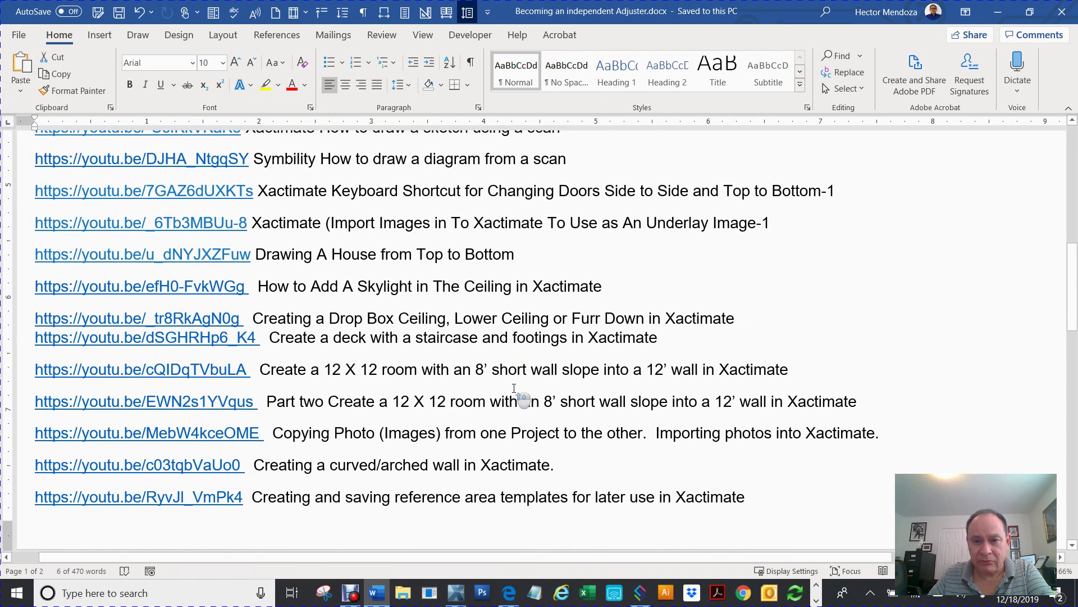
pyautogui.scroll(2, 514, 388)
pyautogui.scroll(1, 514, 388)
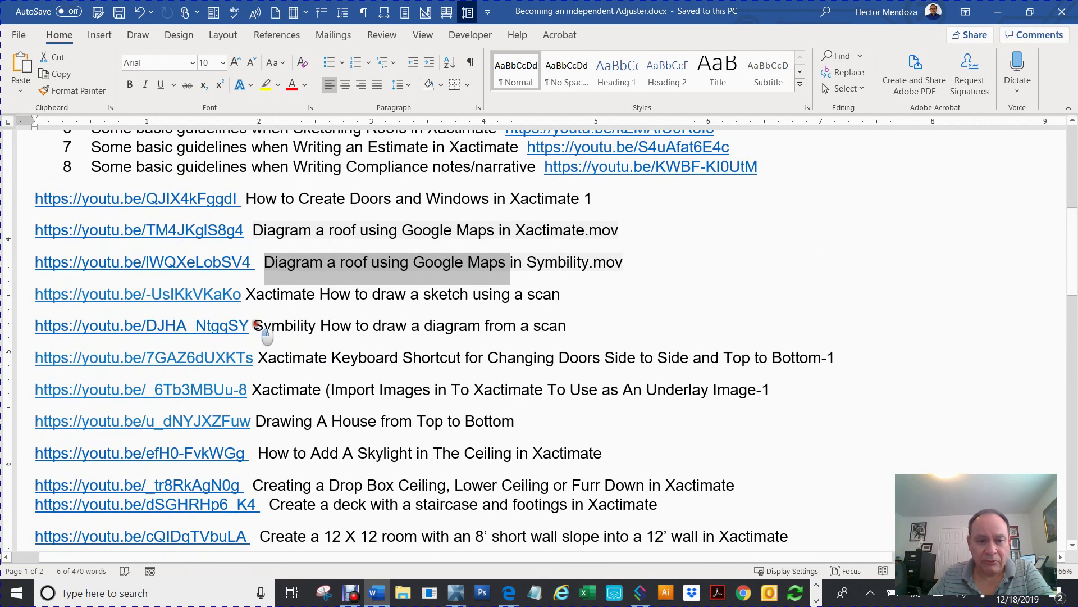
pyautogui.moveTo(255, 328); pyautogui.dragTo(573, 335)
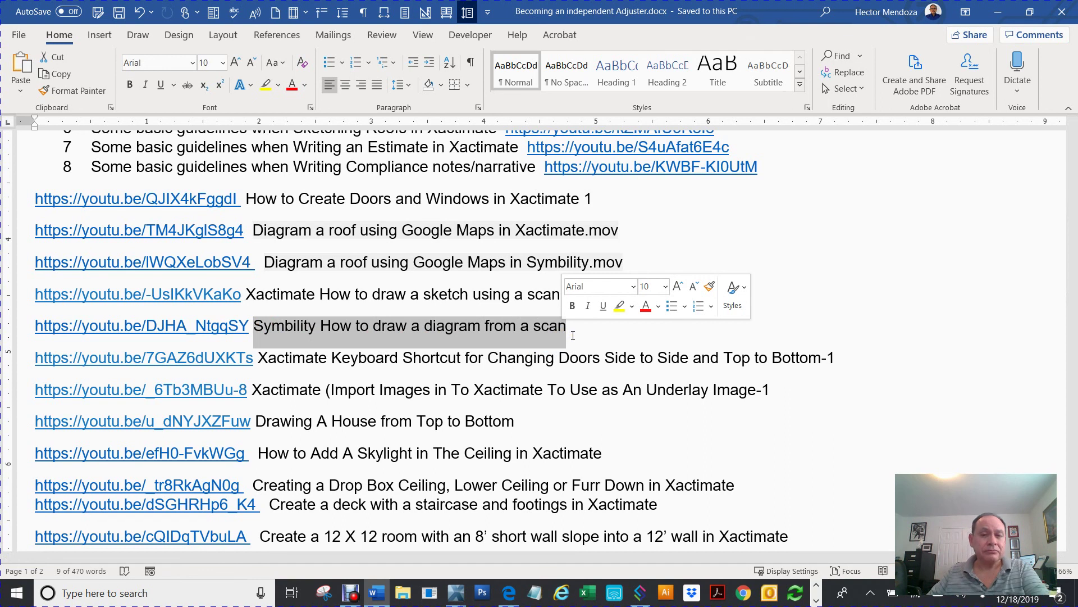
pyautogui.scroll(10, 418, 349)
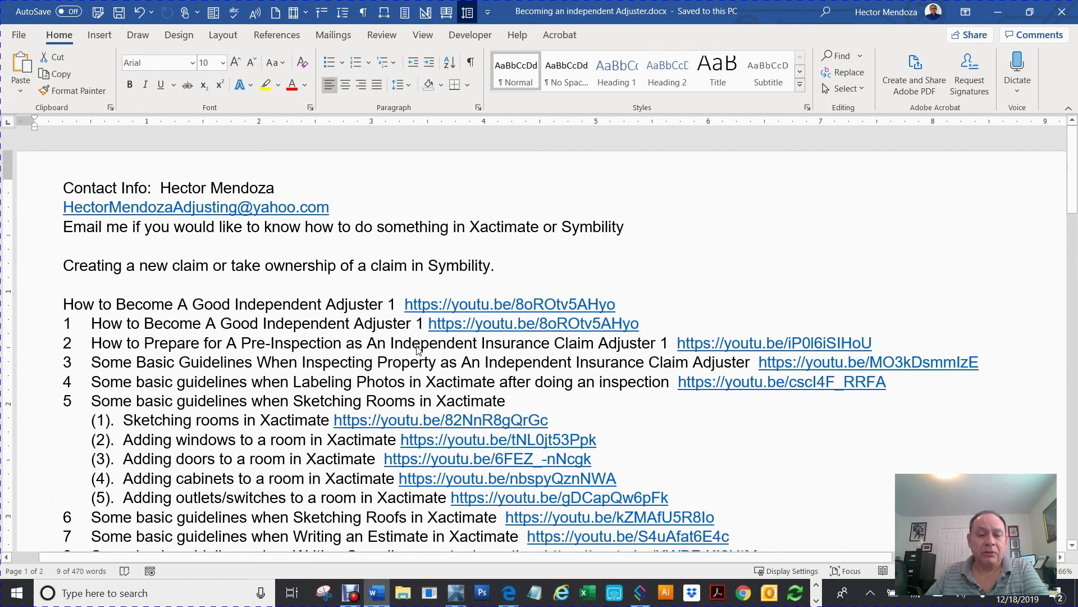
pyautogui.click(354, 597)
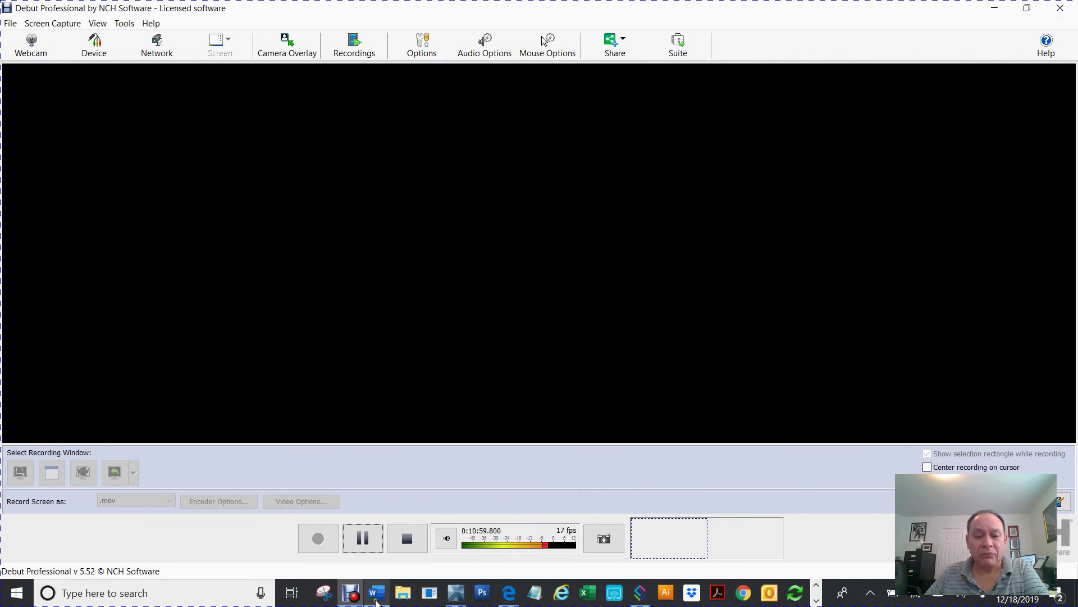
pyautogui.click(377, 595)
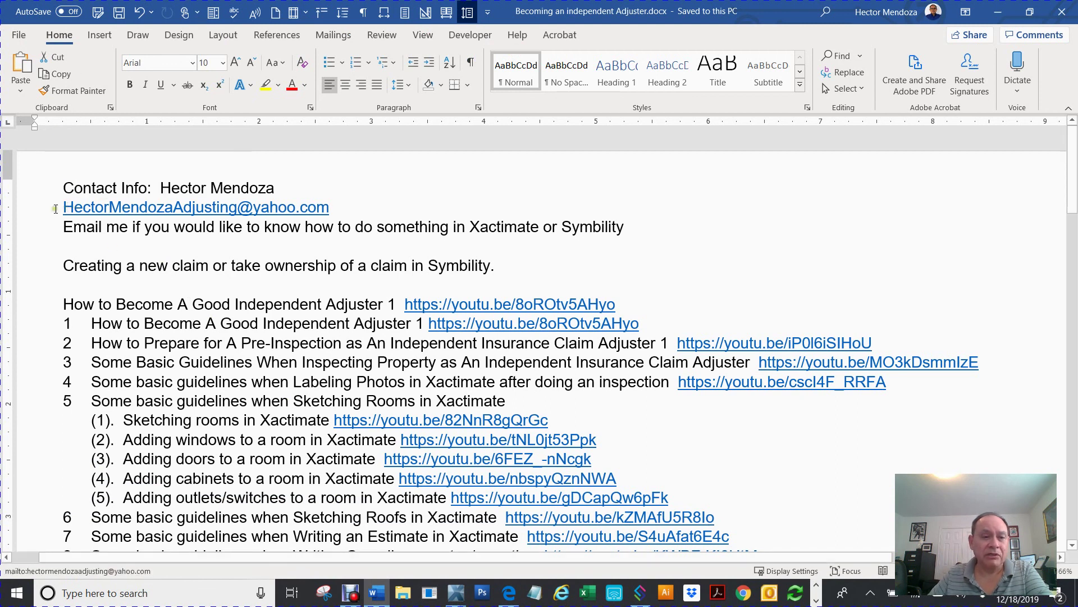
pyautogui.moveTo(65, 205); pyautogui.dragTo(104, 227)
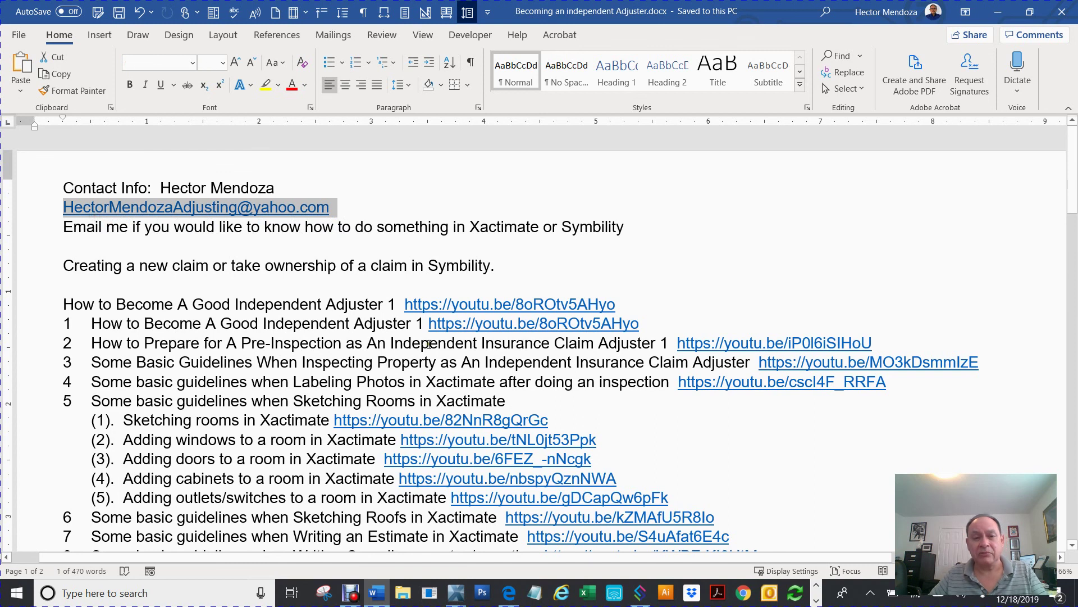
pyautogui.moveTo(509, 592)
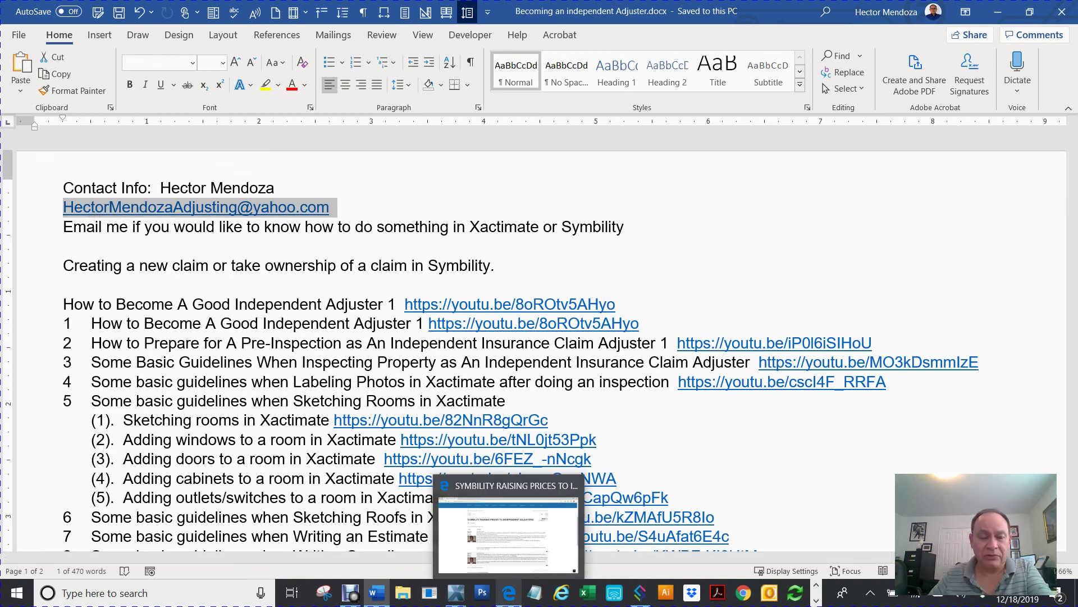
pyautogui.moveTo(348, 597)
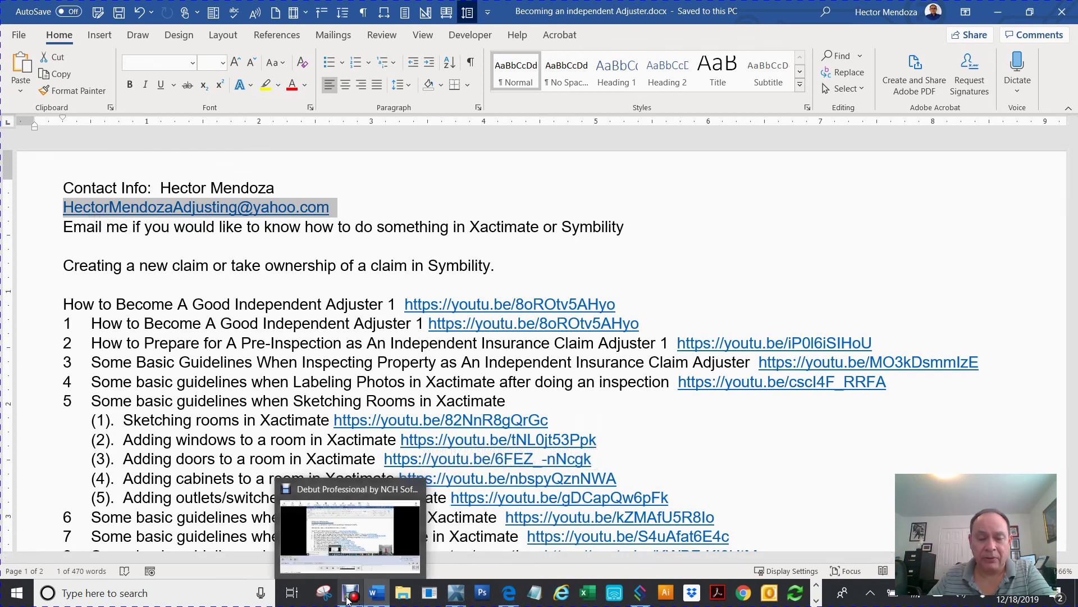